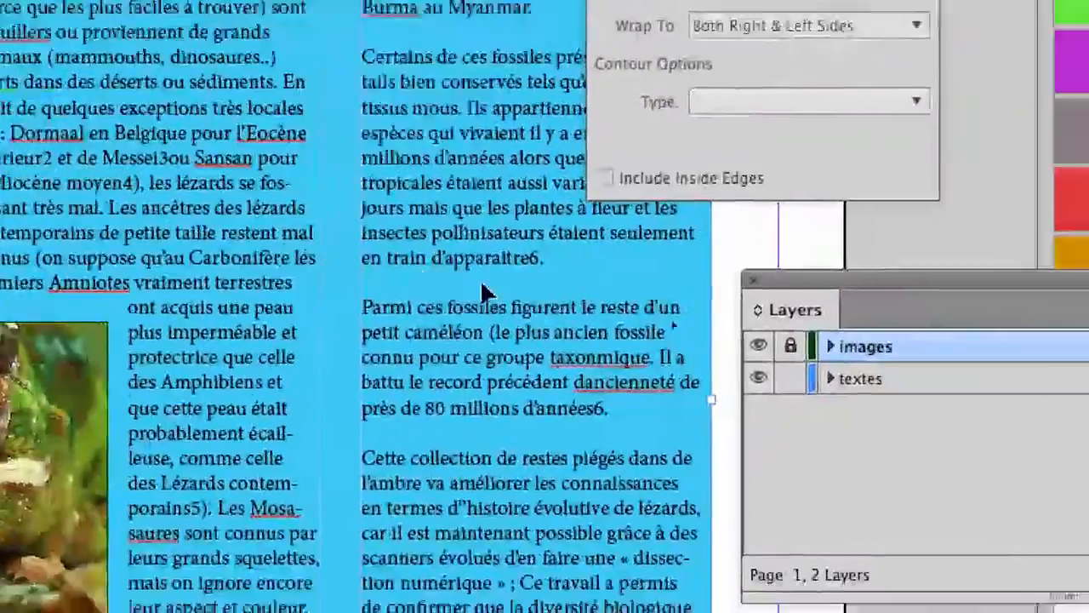
Make the textes layer active and draw a small text frame in the blank upper-left area of the page
{"action": "left_click", "coordinate": [928, 380]}
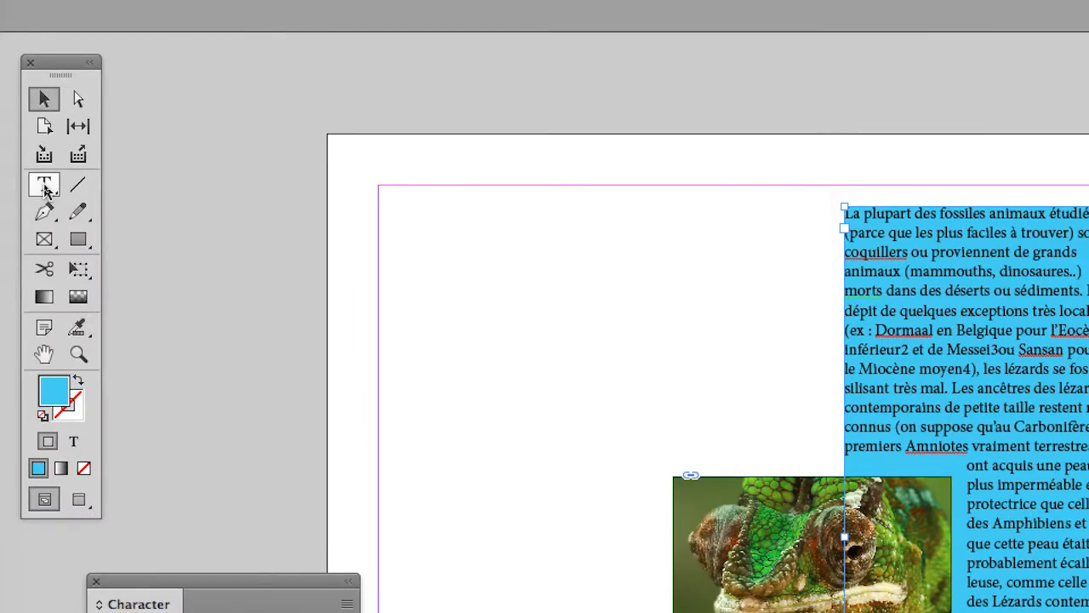
{"action": "left_click", "coordinate": [44, 185]}
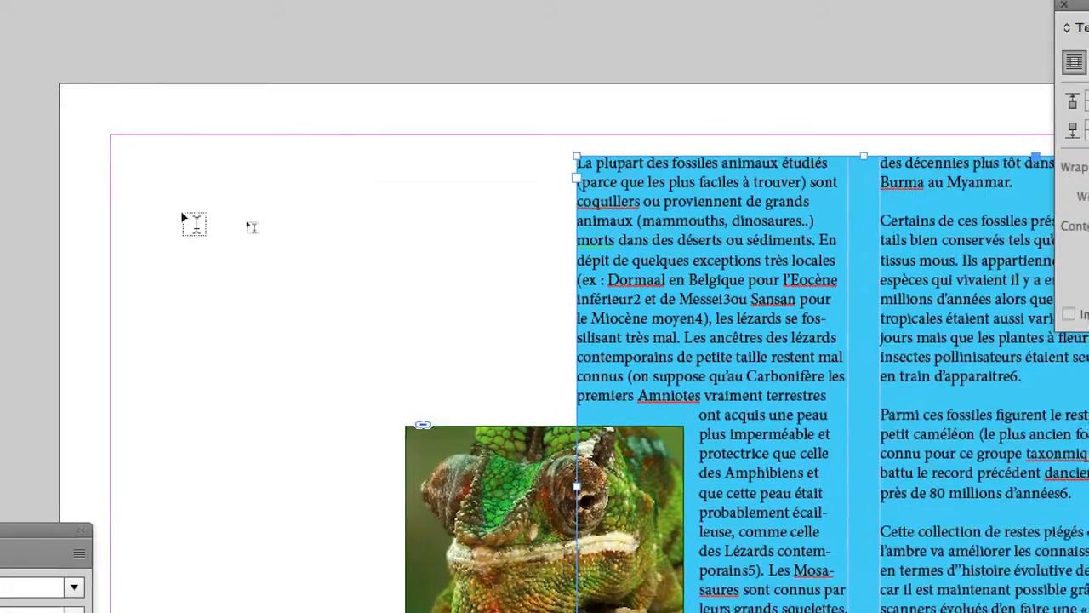
{"action": "left_click_drag", "start_coordinate": [444, 242], "coordinate": [452, 245]}
{"action": "left_click_drag", "start_coordinate": [182, 207], "coordinate": [319, 249]}
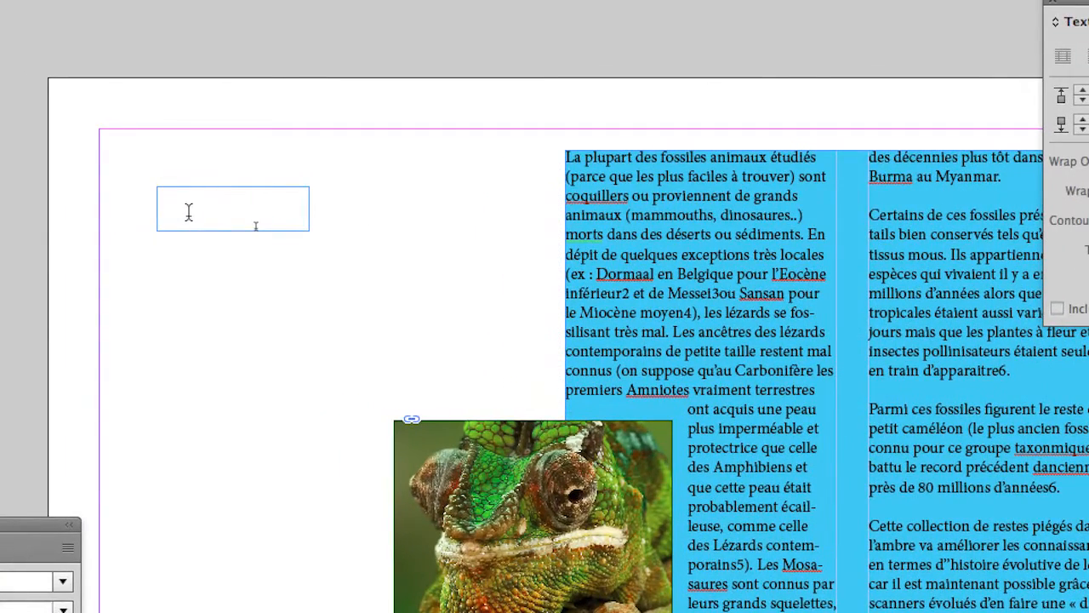
Type the word "lézards!" into the new text frame
{"action": "type", "text": "lérad"}
{"action": "key", "text": "BackSpace"}
{"action": "key", "text": "BackSpace"}
{"action": "key", "text": "BackSpace"}
{"action": "type", "text": "zards"}
Shrink the text frame and fit it to its content
{"action": "scroll", "coordinate": [182, 210], "scroll_direction": "up", "scroll_amount": 5}
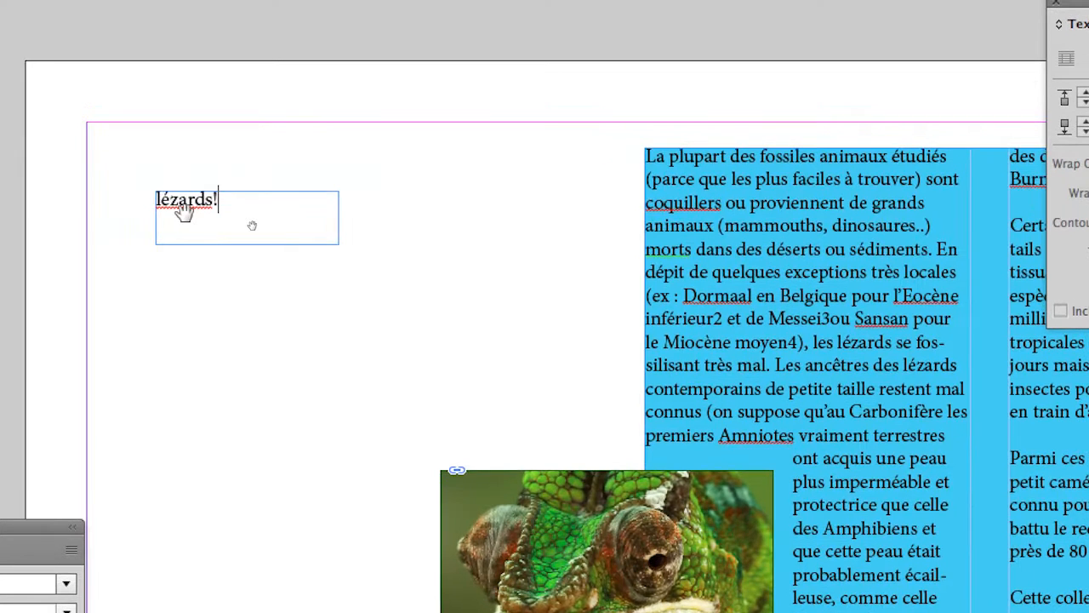
{"action": "scroll", "coordinate": [185, 212], "scroll_direction": "down", "scroll_amount": 2}
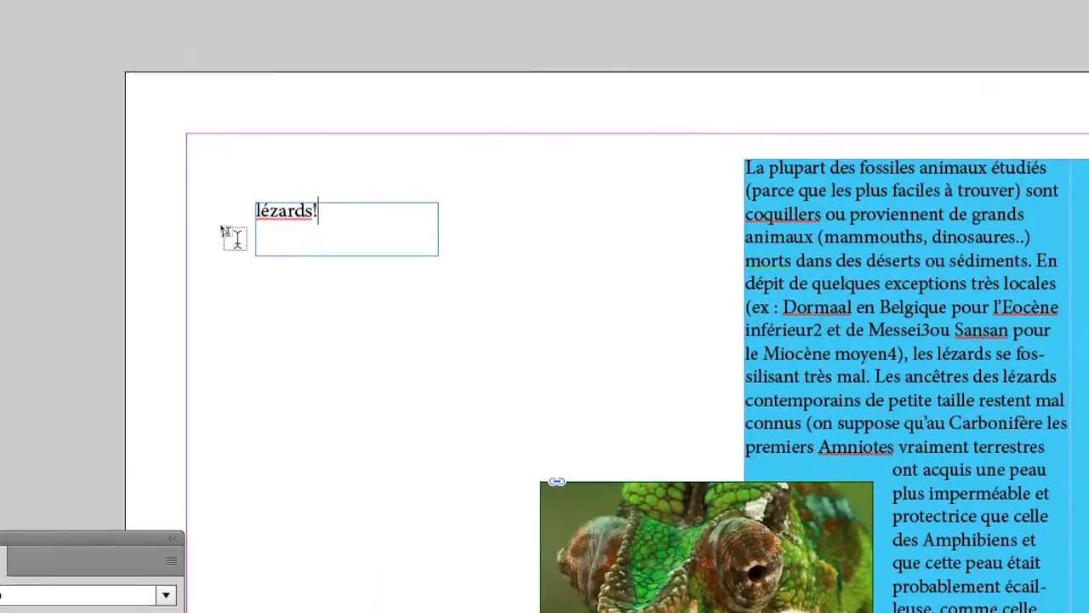
{"action": "key", "text": "Escape"}
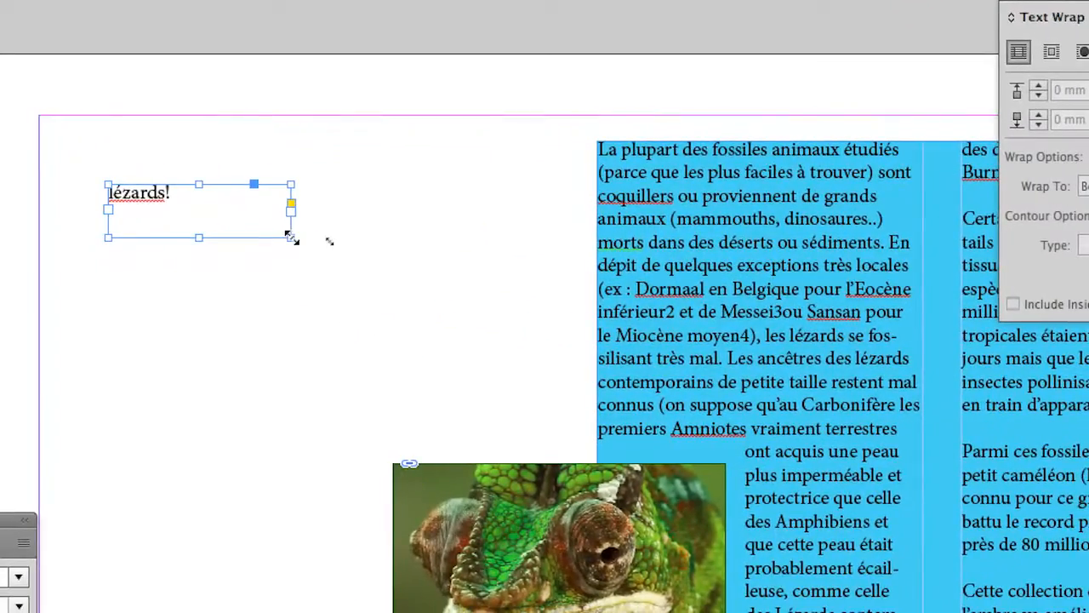
{"action": "left_click_drag", "start_coordinate": [453, 291], "coordinate": [406, 280]}
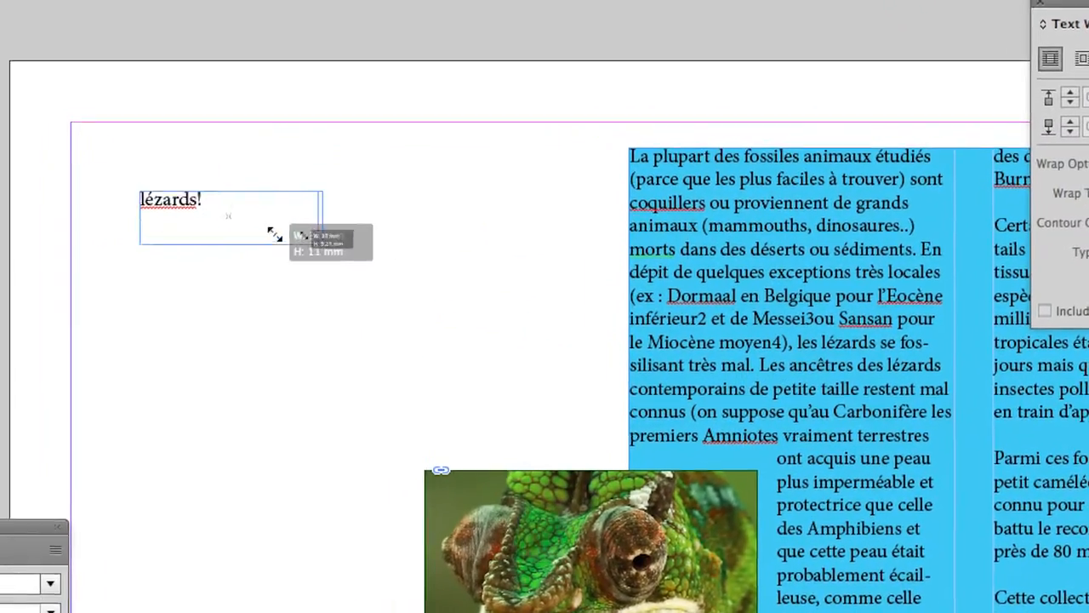
{"action": "left_click_drag", "start_coordinate": [275, 235], "coordinate": [293, 248]}
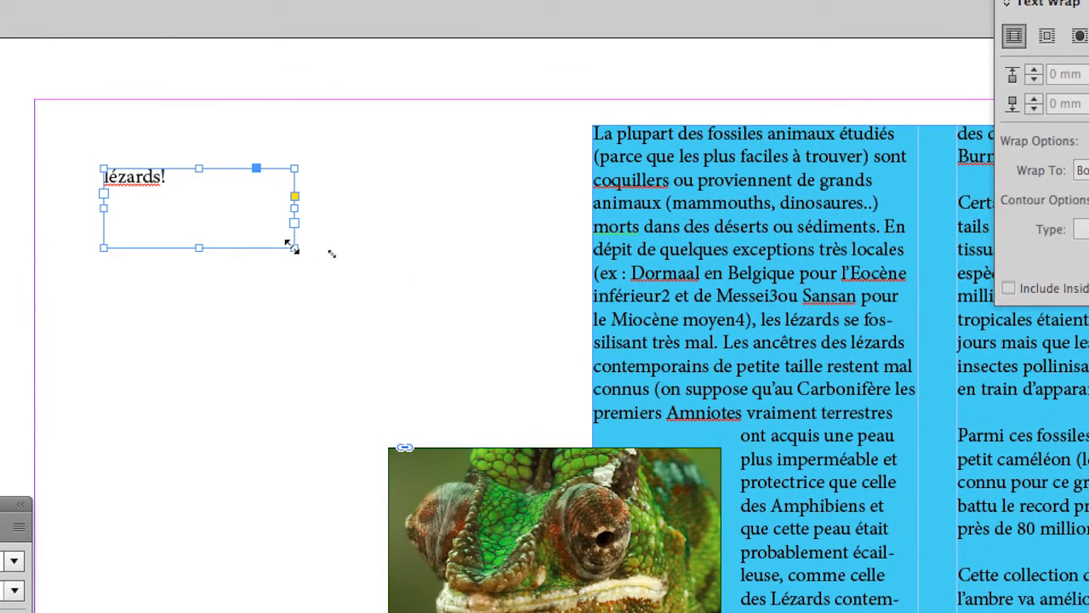
{"action": "double_click", "coordinate": [293, 248]}
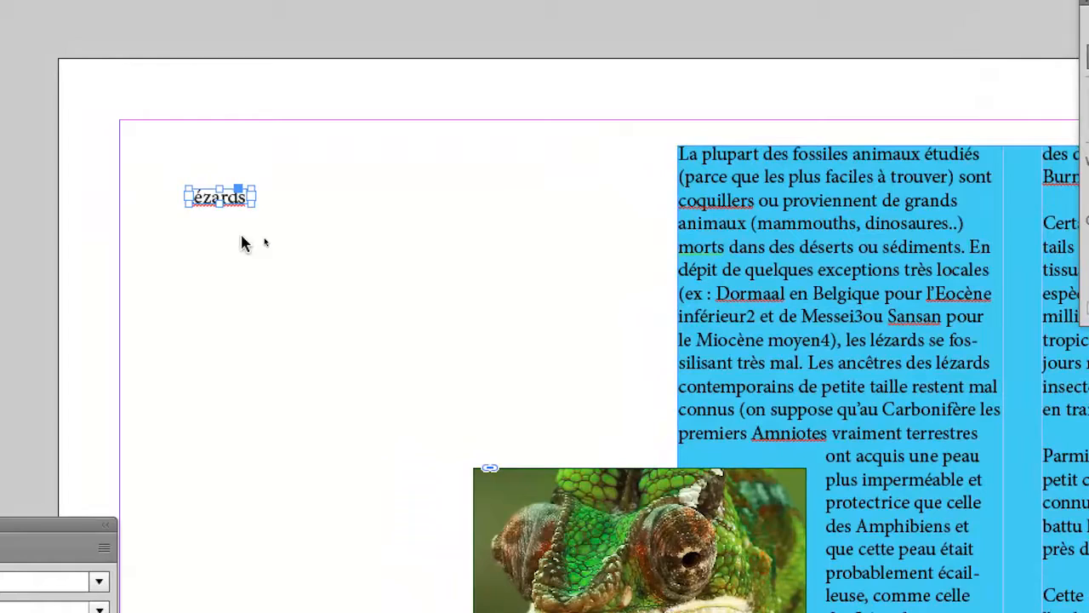
Insert the letter j into the word so it reads "lézarjds!"
{"action": "left_click", "coordinate": [153, 216]}
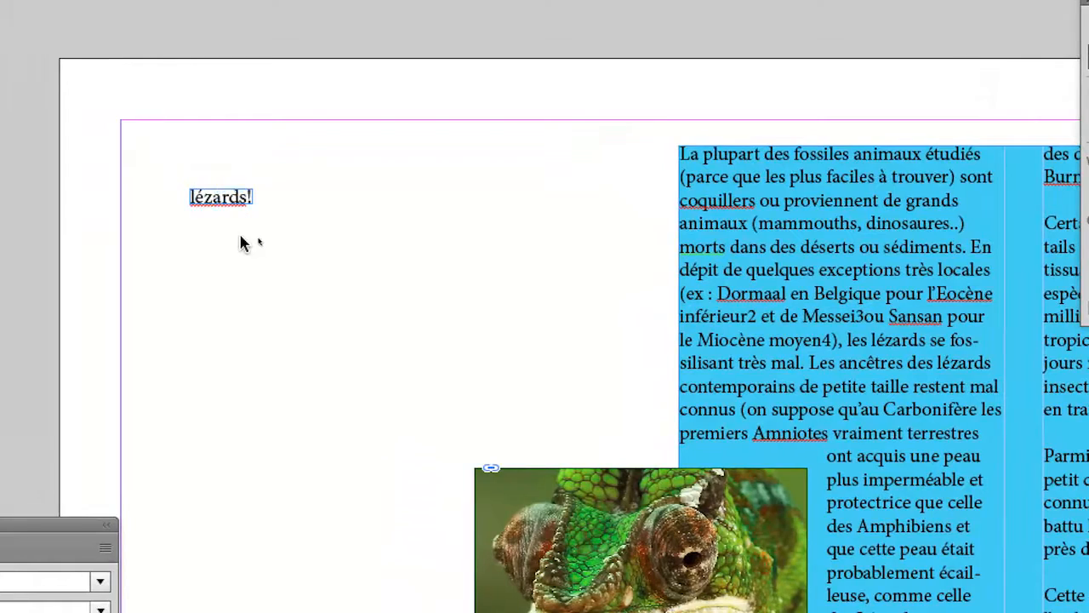
{"action": "key", "text": "super+="}
{"action": "key", "text": "super+="}
{"action": "key", "text": "super+="}
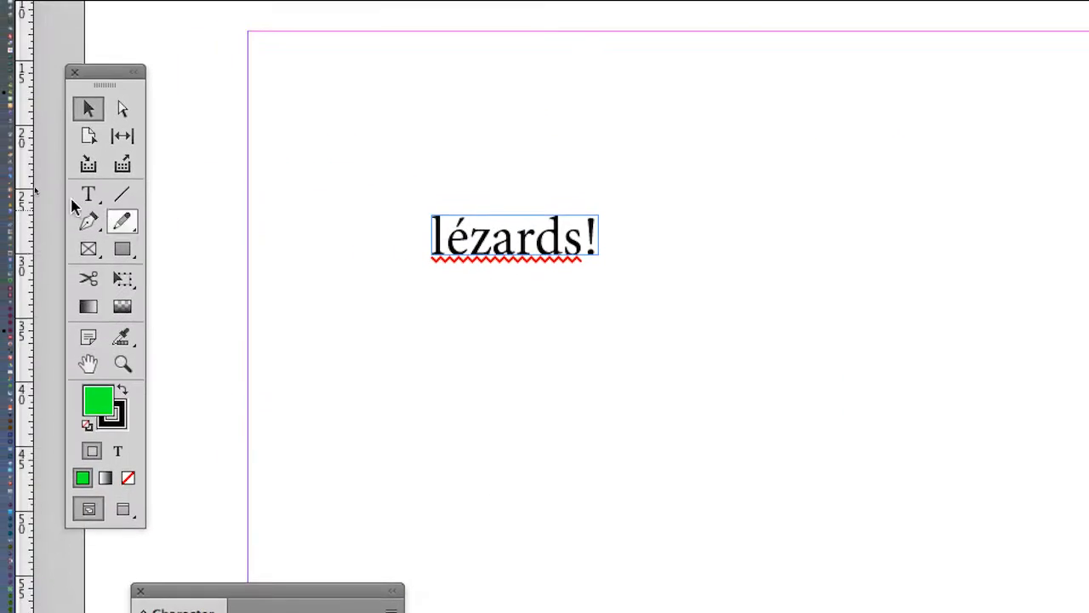
{"action": "left_click", "coordinate": [88, 196]}
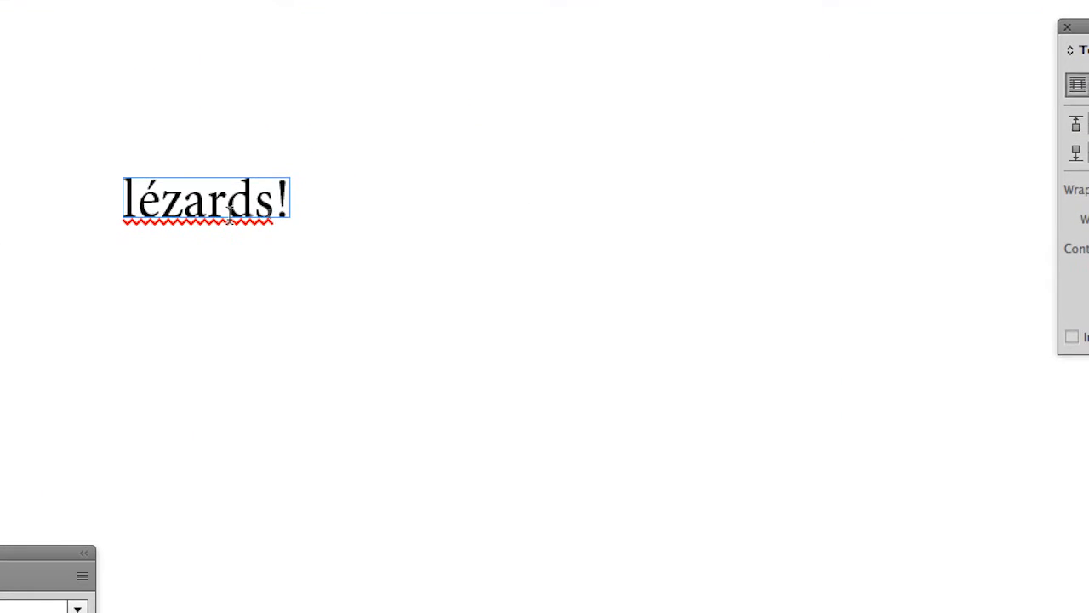
{"action": "left_click", "coordinate": [228, 212]}
{"action": "type", "text": "d"}
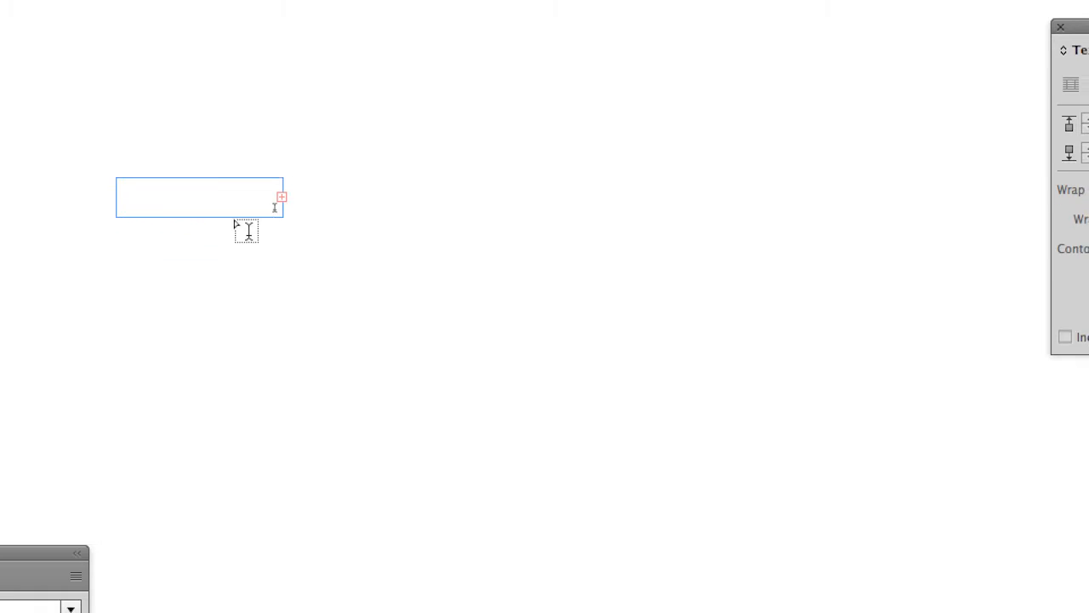
Enlarge the overset text frame, then fit the frame to its content again
{"action": "left_click", "coordinate": [78, 170]}
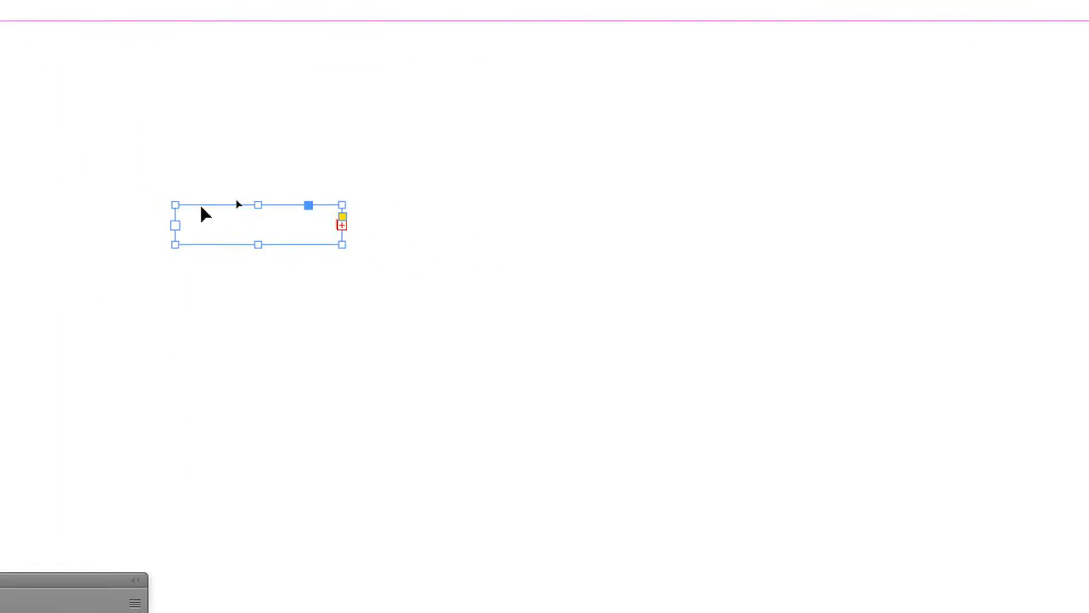
{"action": "left_click_drag", "start_coordinate": [574, 318], "coordinate": [703, 425]}
{"action": "left_click_drag", "start_coordinate": [296, 257], "coordinate": [294, 253]}
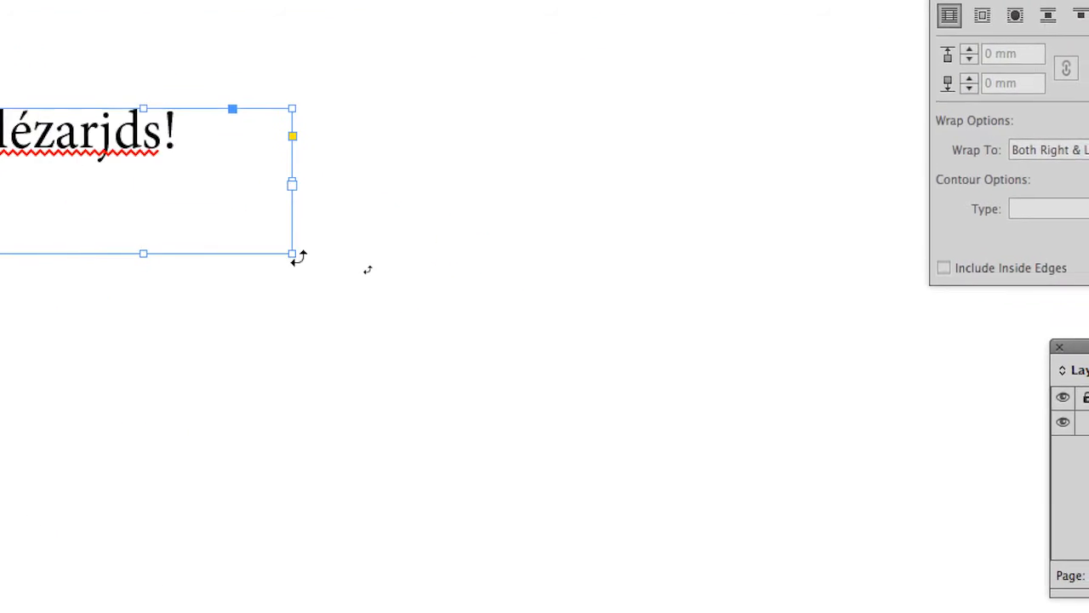
{"action": "double_click", "coordinate": [288, 253]}
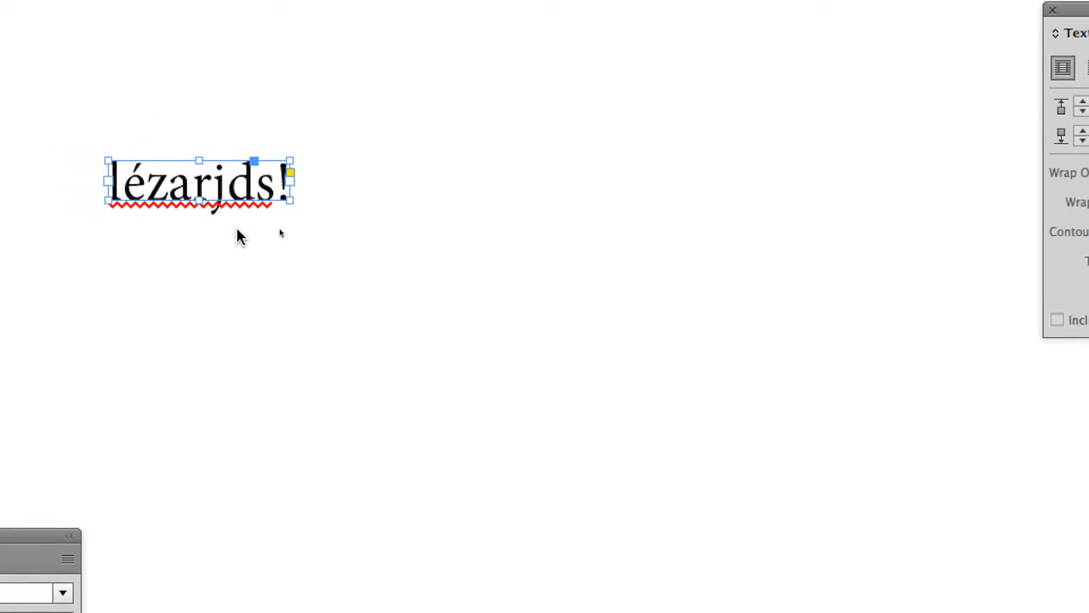
{"action": "key", "text": "super+equal"}
{"action": "key", "text": "super+equal"}
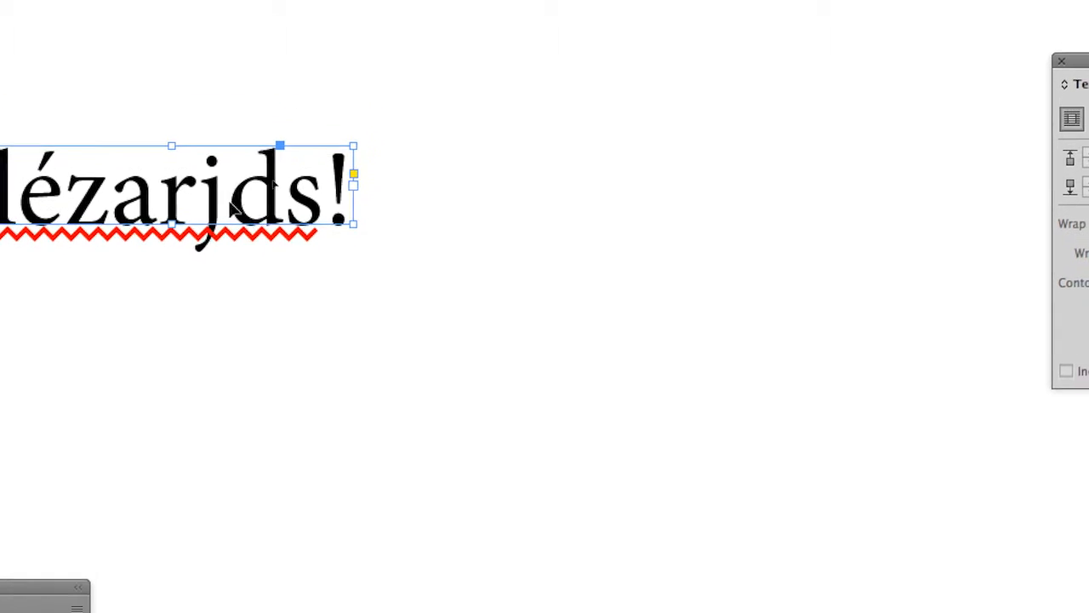
{"action": "key", "text": "super+minus"}
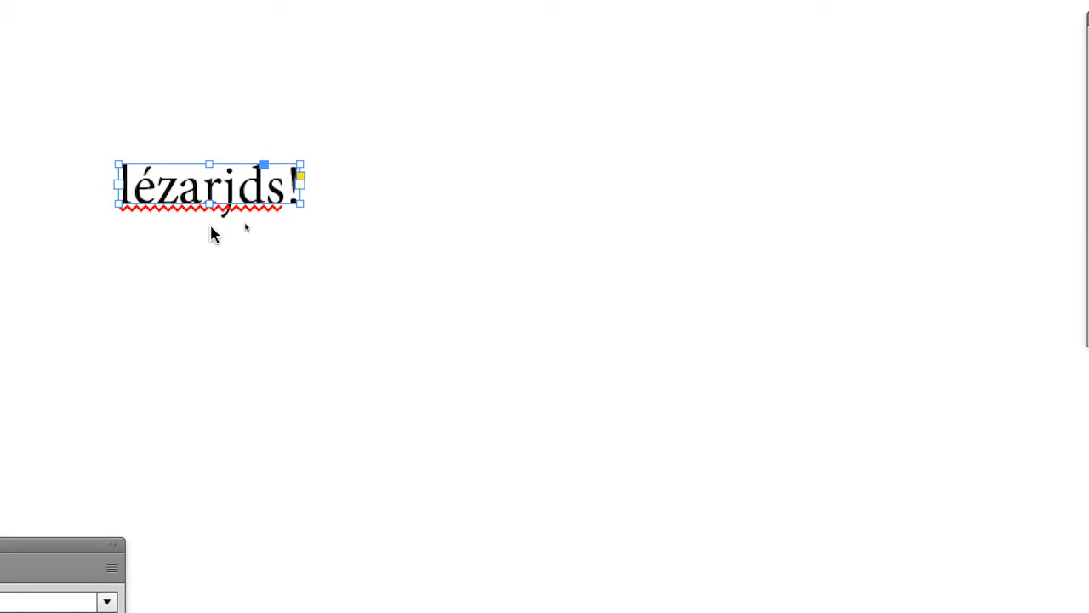
{"action": "key", "text": "super+minus"}
{"action": "key", "text": "super+minus"}
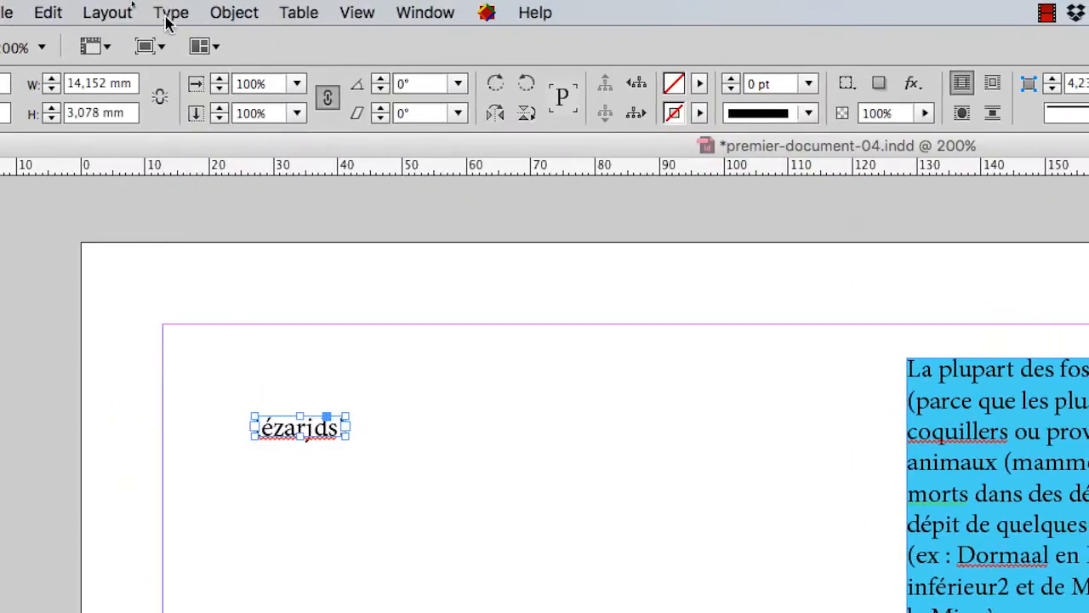
{"action": "left_click", "coordinate": [58, 11]}
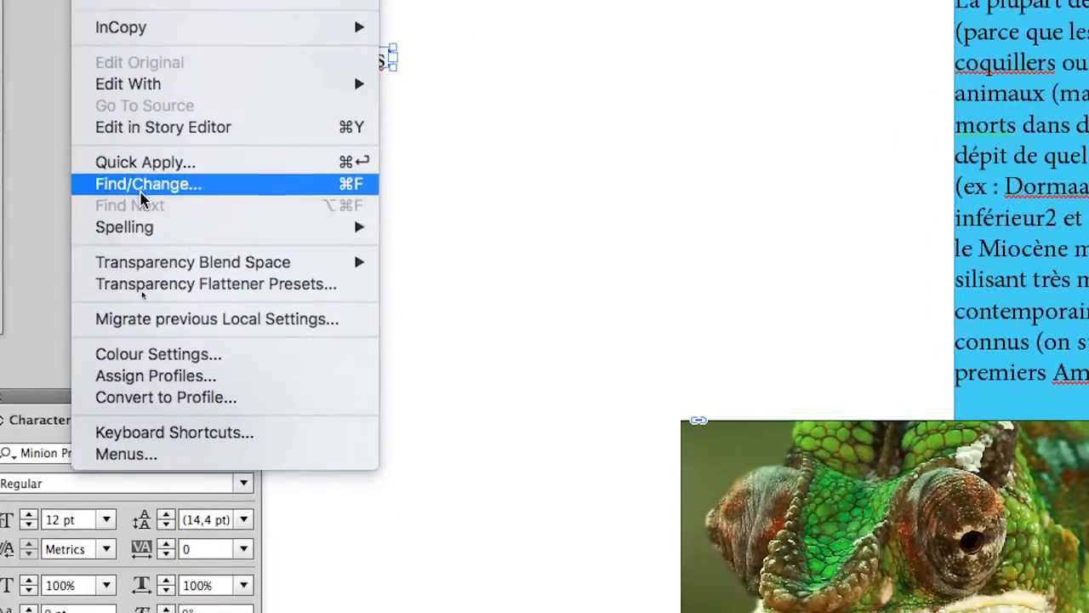
{"action": "mouse_move", "coordinate": [344, 463]}
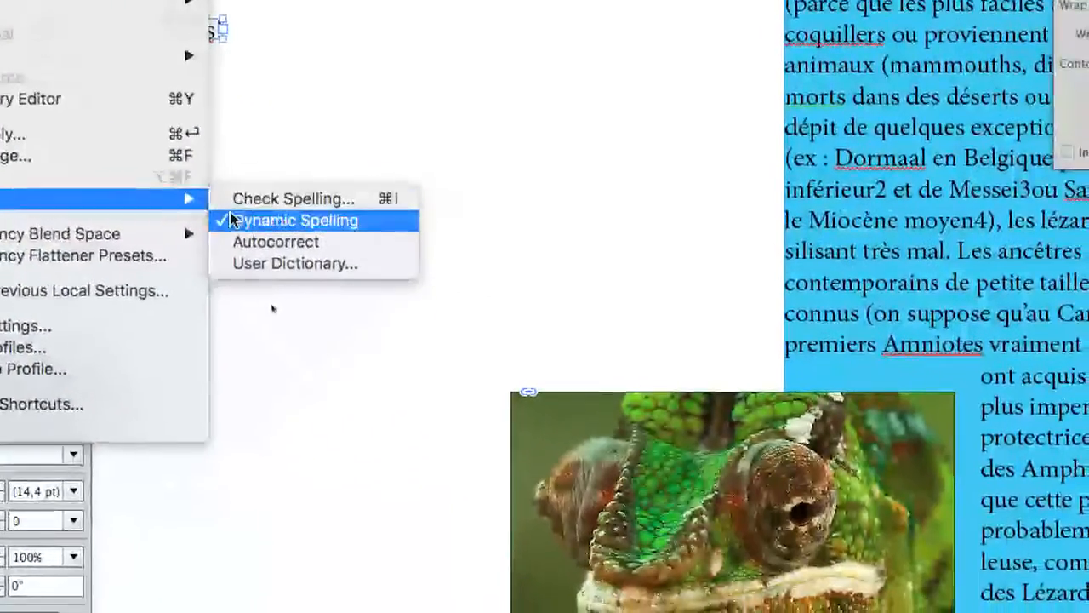
{"action": "left_click", "coordinate": [344, 233]}
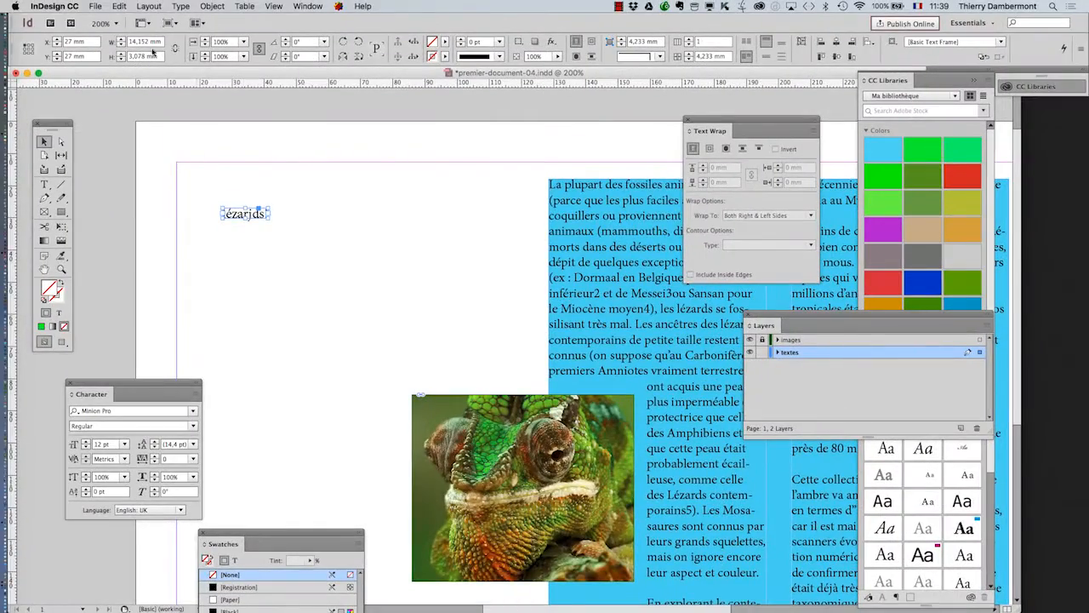
Save the document under the new name premier-document-05.indd
{"action": "left_click", "coordinate": [99, 6]}
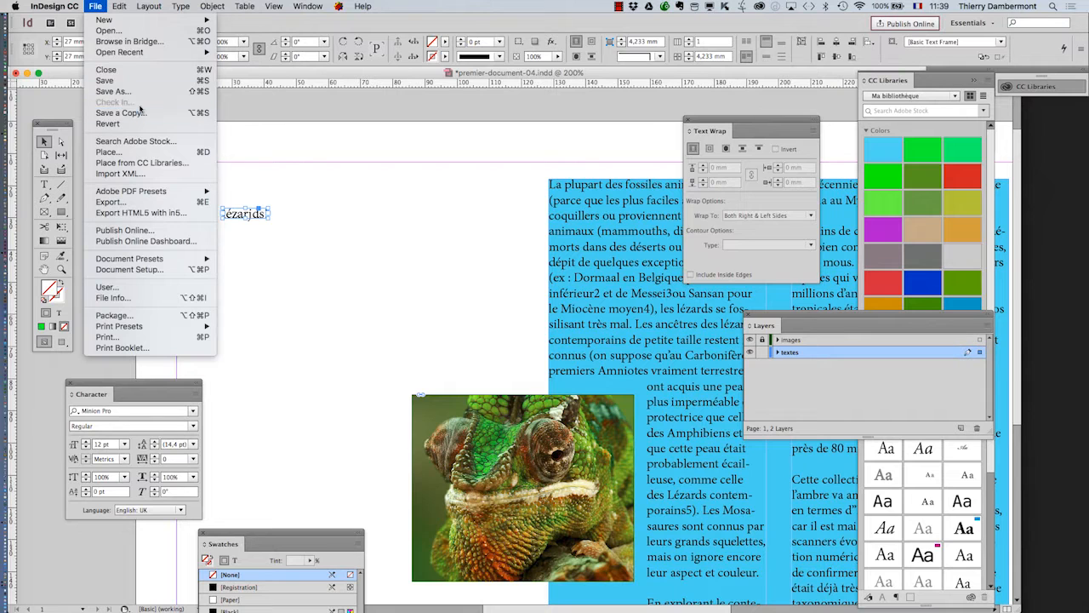
{"action": "left_click", "coordinate": [113, 91]}
{"action": "left_click", "coordinate": [556, 90]}
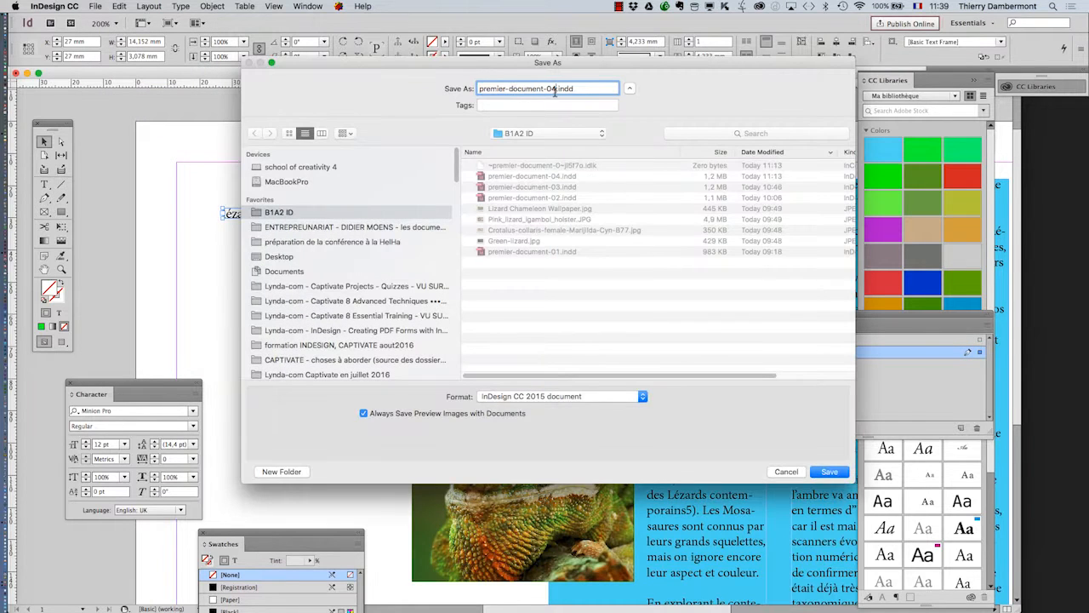
{"action": "key", "text": "BackSpace"}
{"action": "type", "text": "5"}
{"action": "key", "text": "Return"}
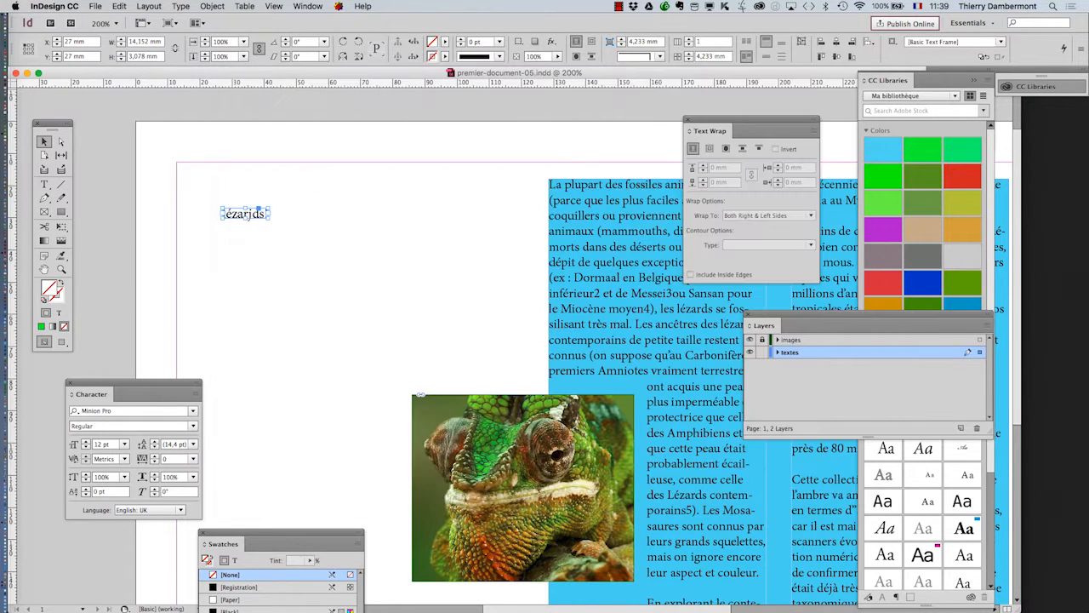
Scale the text frame up with the Free Transform tool so the text grows to about 148 pt
{"action": "key", "text": "super+0"}
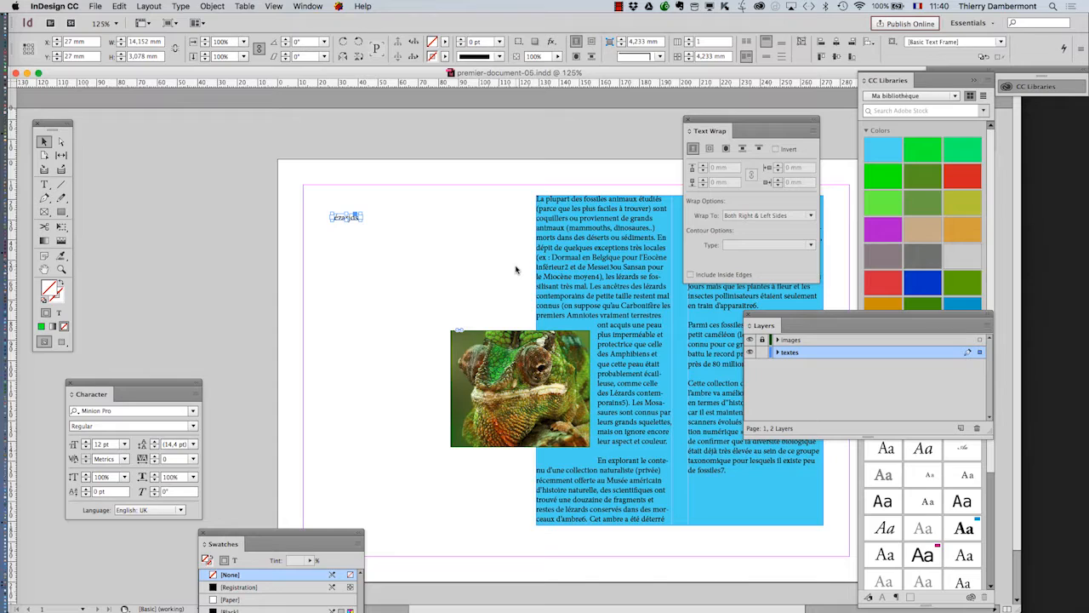
{"action": "left_click_drag", "start_coordinate": [58, 127], "coordinate": [297, 154]}
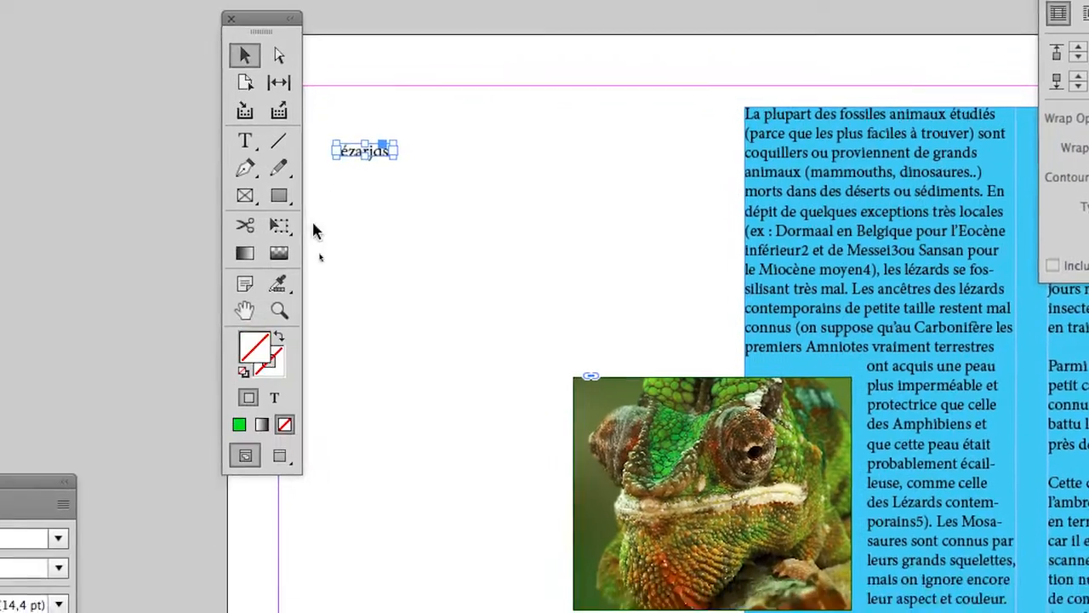
{"action": "left_click", "coordinate": [248, 276]}
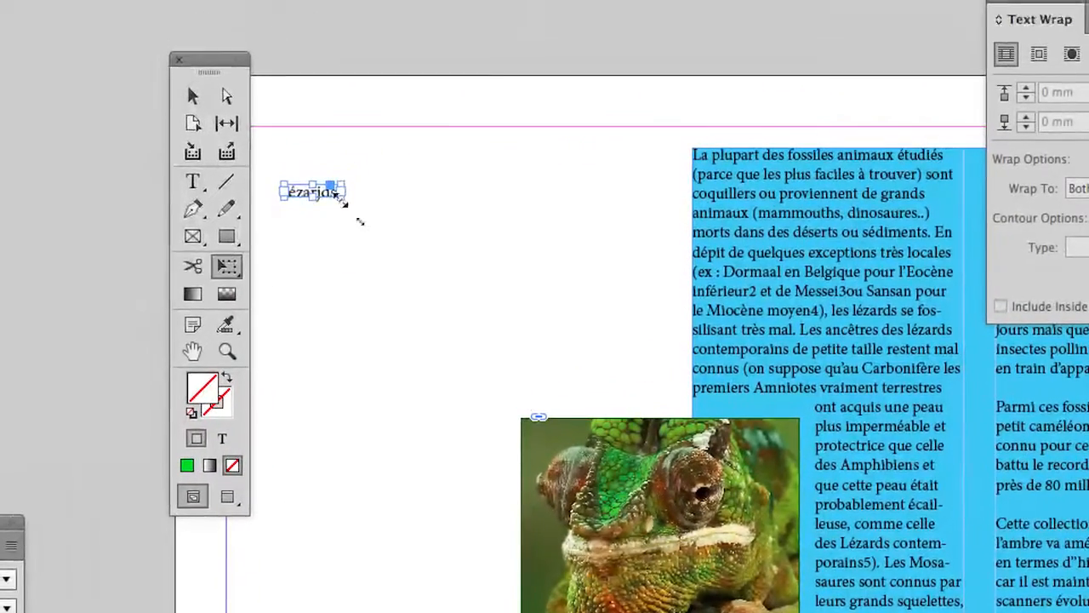
{"action": "left_click_drag", "start_coordinate": [342, 200], "coordinate": [599, 296]}
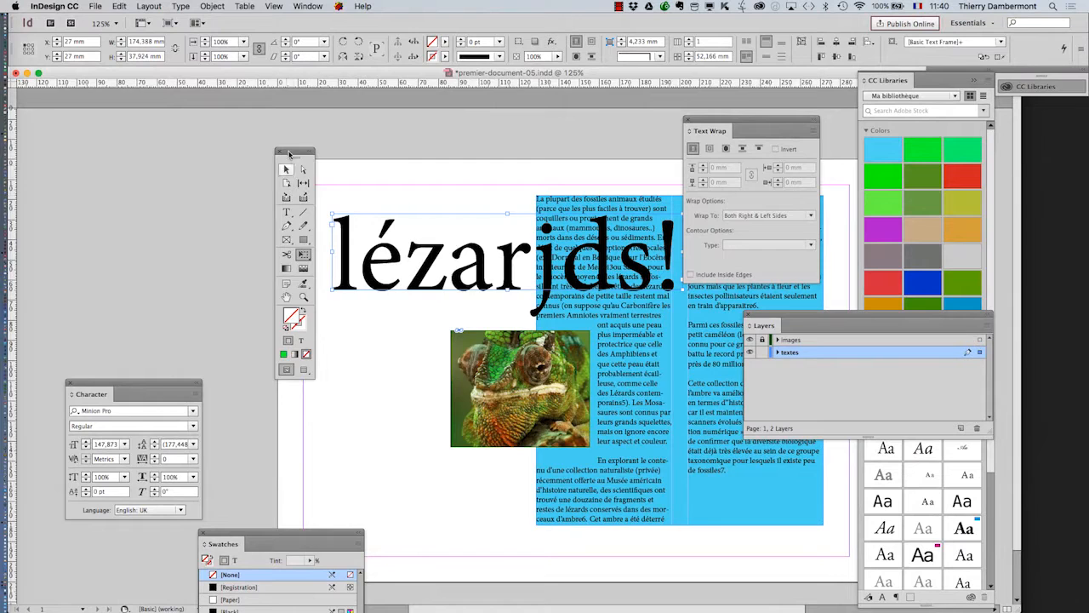
Move the enlarged text frame off the page onto the pasteboard on the left
{"action": "left_click_drag", "start_coordinate": [291, 155], "coordinate": [140, 131]}
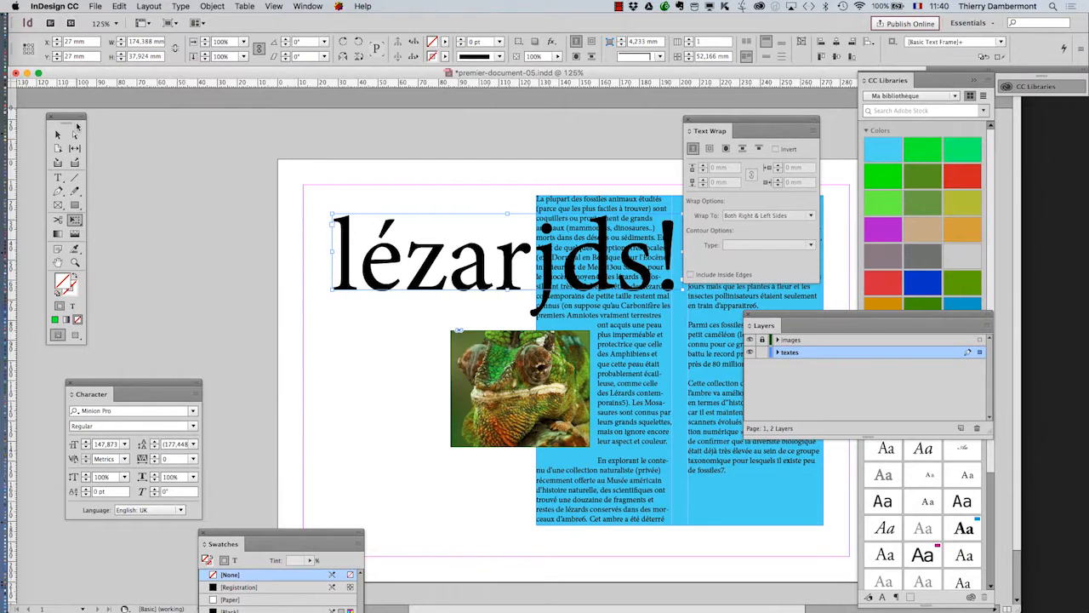
{"action": "left_click", "coordinate": [57, 134]}
{"action": "left_click_drag", "start_coordinate": [421, 247], "coordinate": [229, 196]}
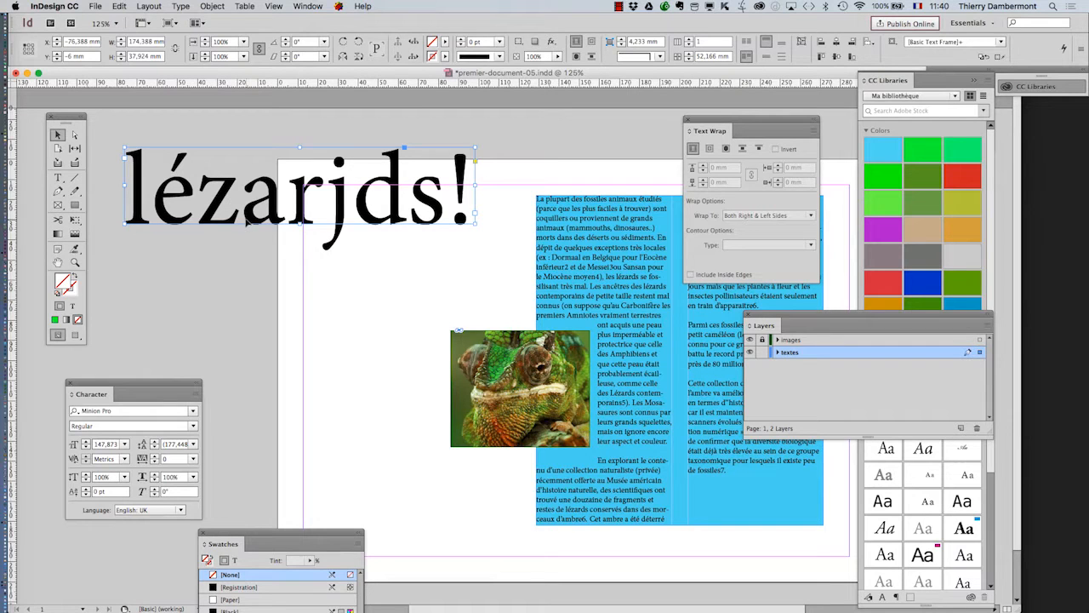
{"action": "scroll", "coordinate": [545, 306], "scroll_direction": "left", "scroll_amount": 10}
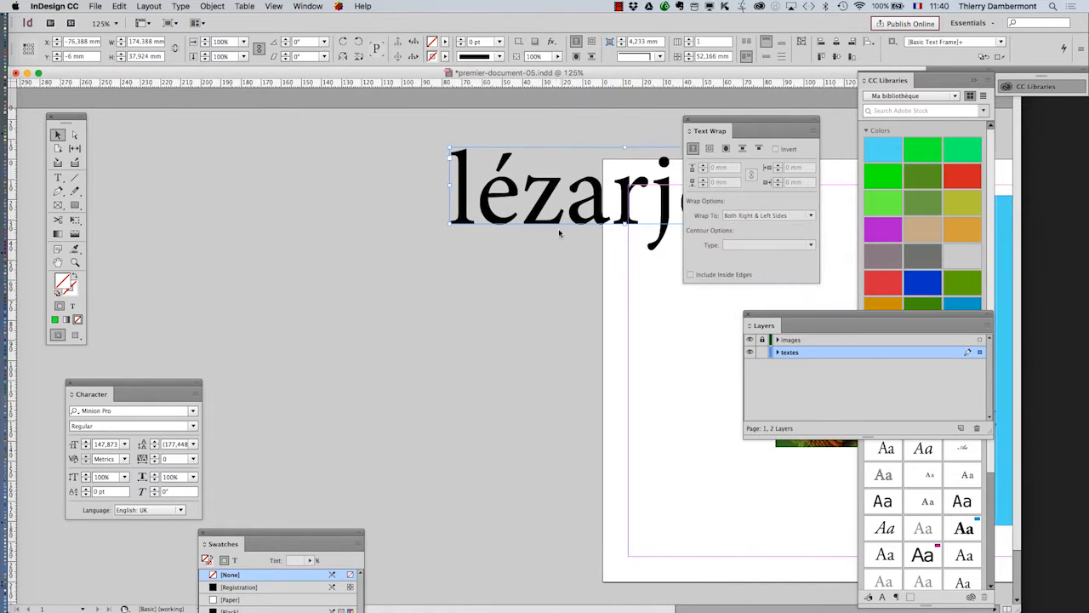
{"action": "left_click_drag", "start_coordinate": [537, 220], "coordinate": [261, 241]}
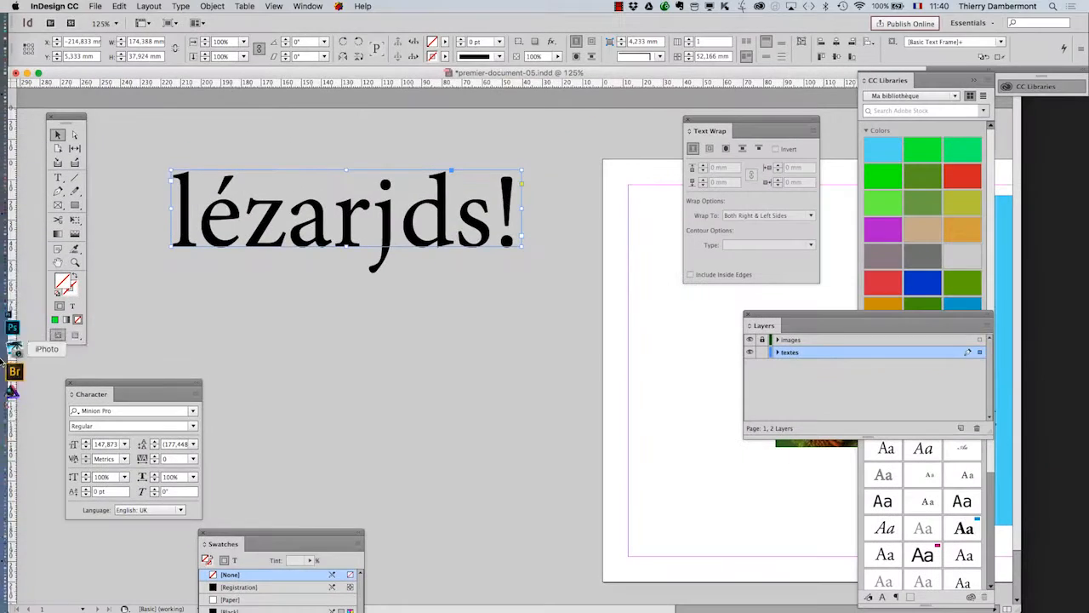
Switch to Preview screen mode and back to Normal to compare how the pasteboard frame displays
{"action": "left_click", "coordinate": [74, 339]}
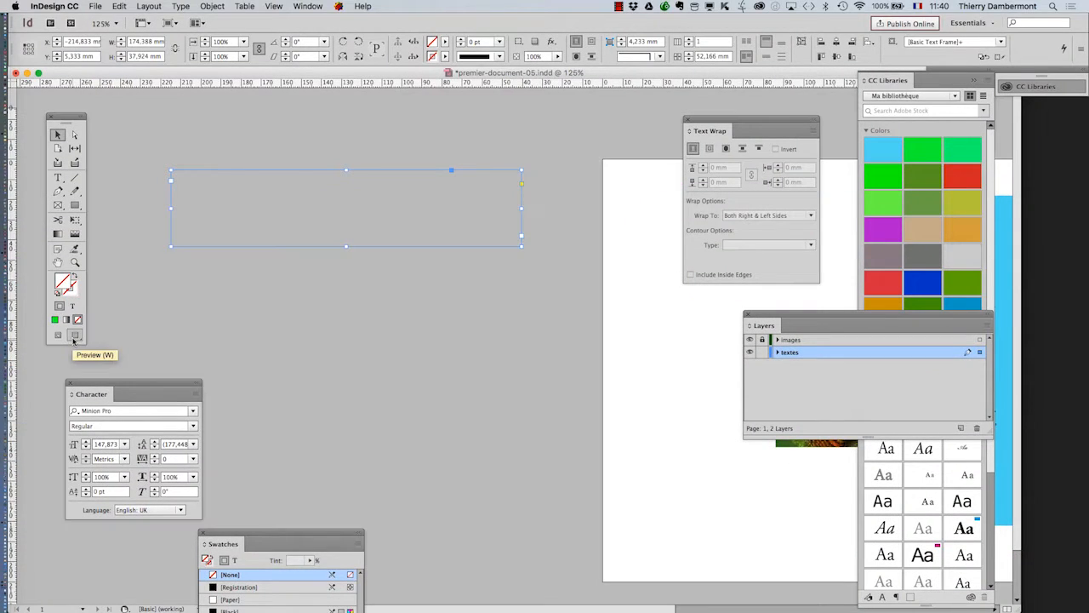
{"action": "left_click", "coordinate": [61, 341]}
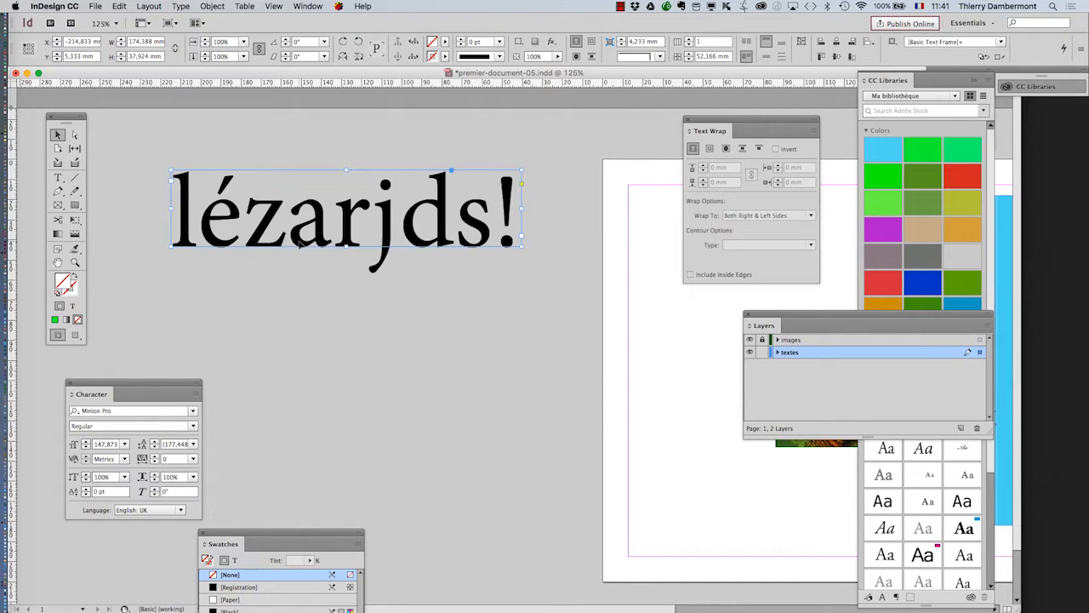
{"action": "left_click", "coordinate": [171, 129]}
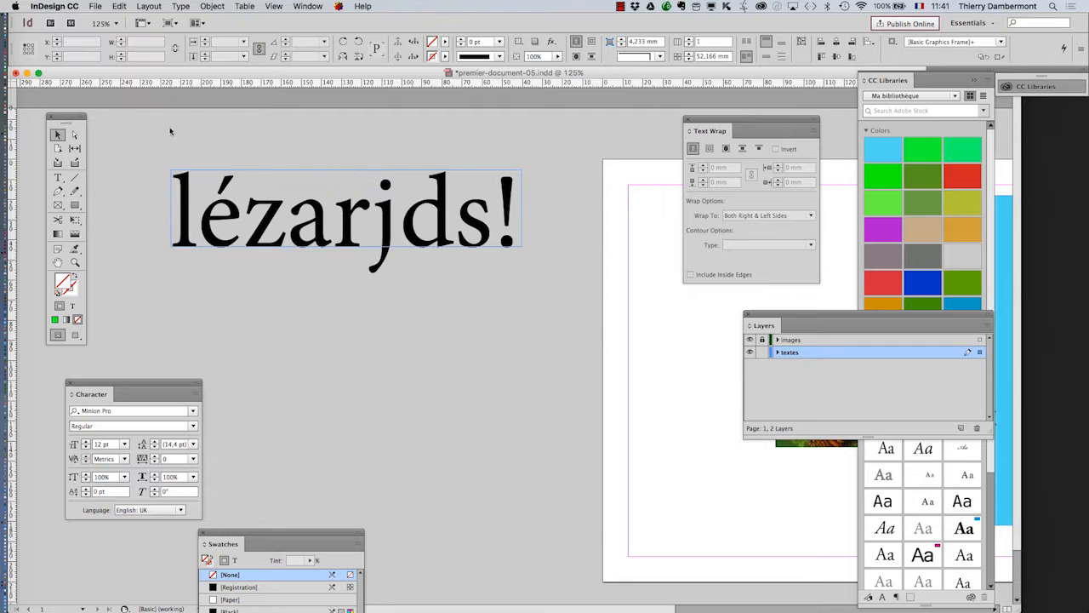
{"action": "left_click", "coordinate": [207, 195]}
{"action": "left_click_drag", "start_coordinate": [161, 384], "coordinate": [510, 291]}
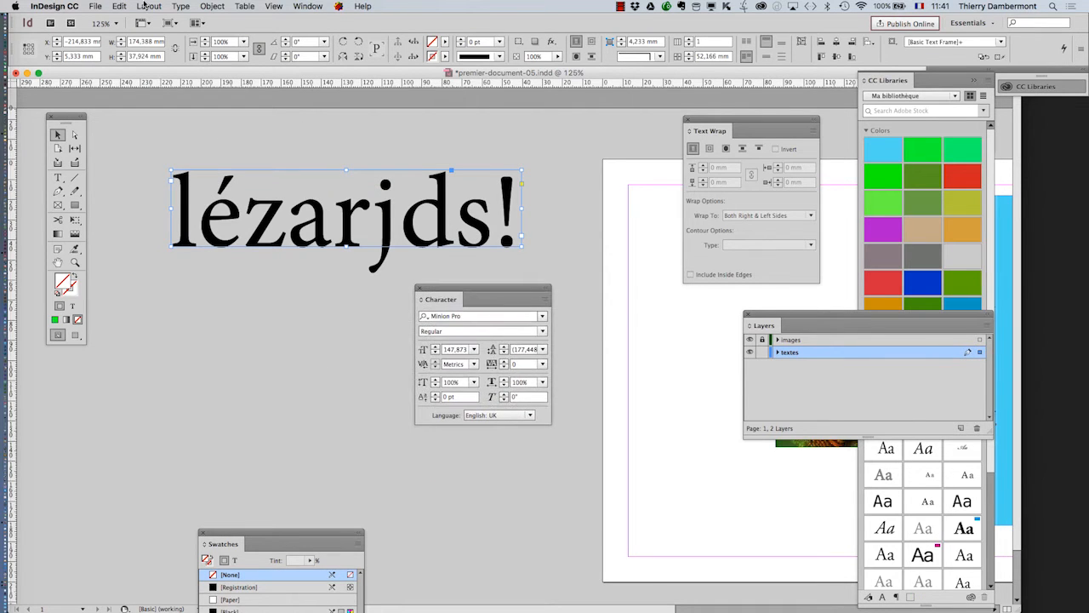
Set the kerning of the lézarjds! headline frame to Optical
{"action": "left_click", "coordinate": [180, 6]}
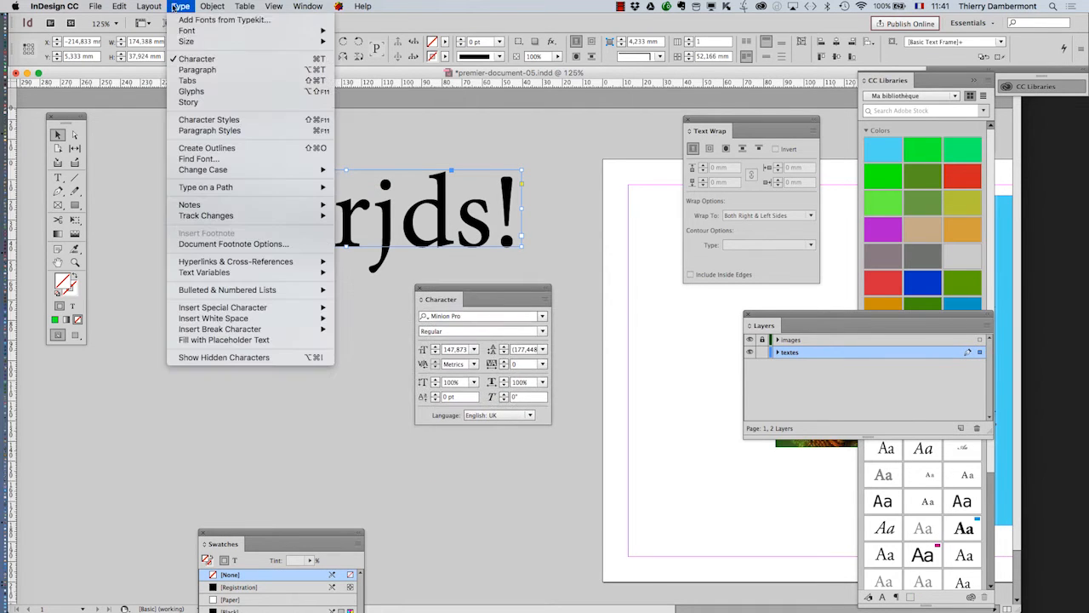
{"action": "left_click", "coordinate": [464, 291]}
{"action": "left_click_drag", "start_coordinate": [457, 289], "coordinate": [580, 162]}
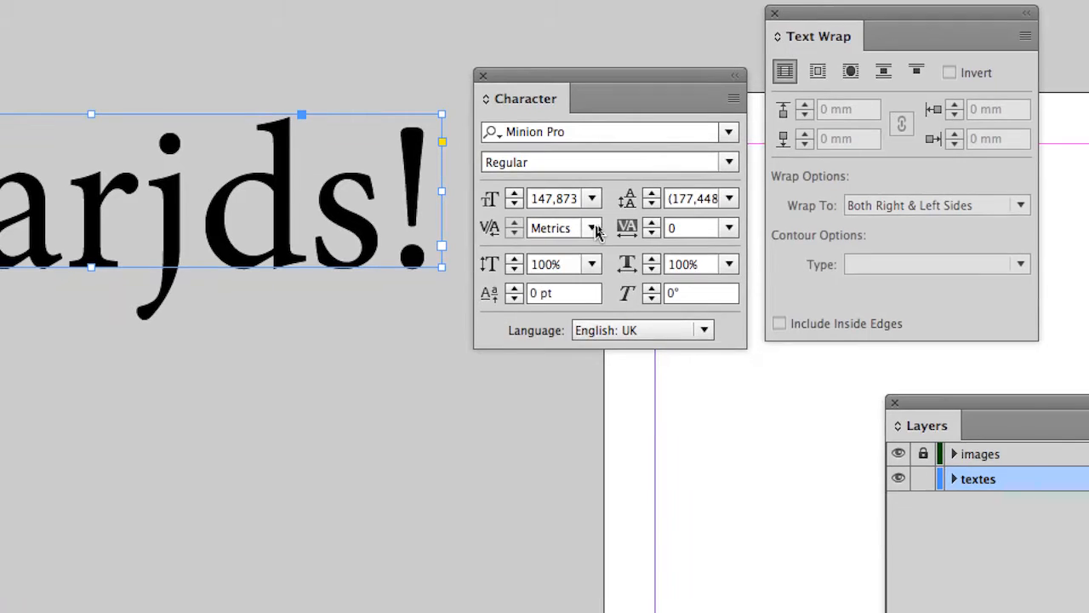
{"action": "left_click", "coordinate": [747, 224]}
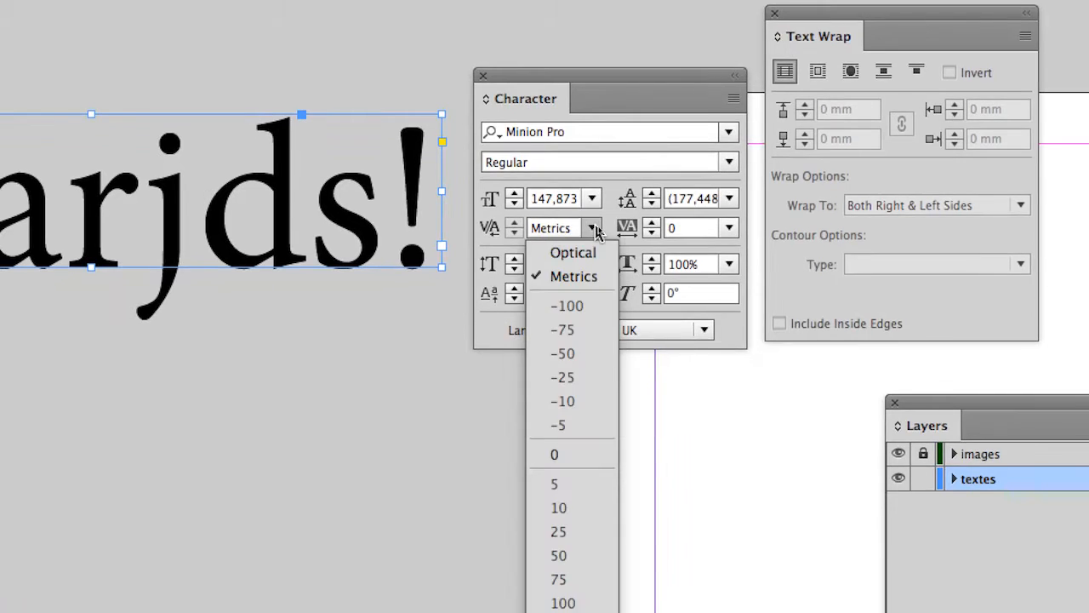
{"action": "left_click", "coordinate": [587, 230]}
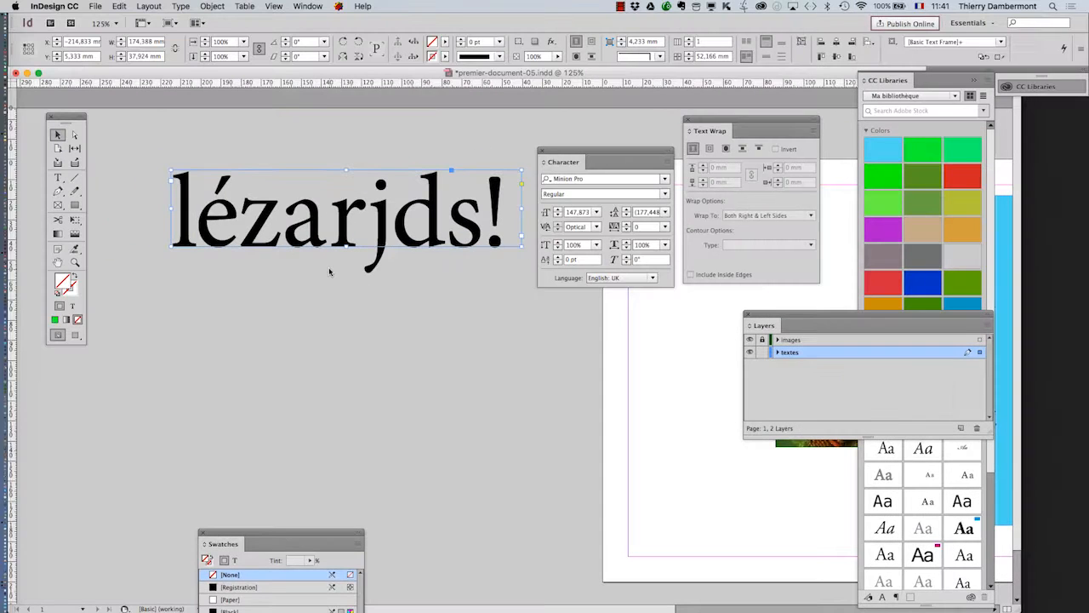
Switch the headline's kerning to Metrics and back to Optical to compare the letter spacing
{"action": "left_click", "coordinate": [597, 226]}
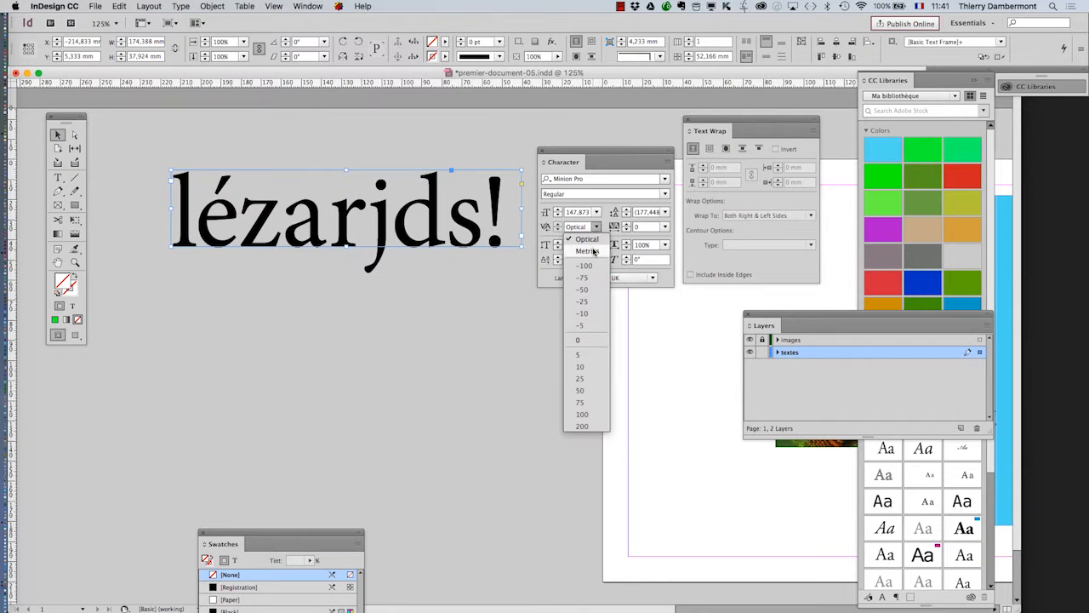
{"action": "left_click", "coordinate": [587, 240]}
{"action": "left_click", "coordinate": [596, 227]}
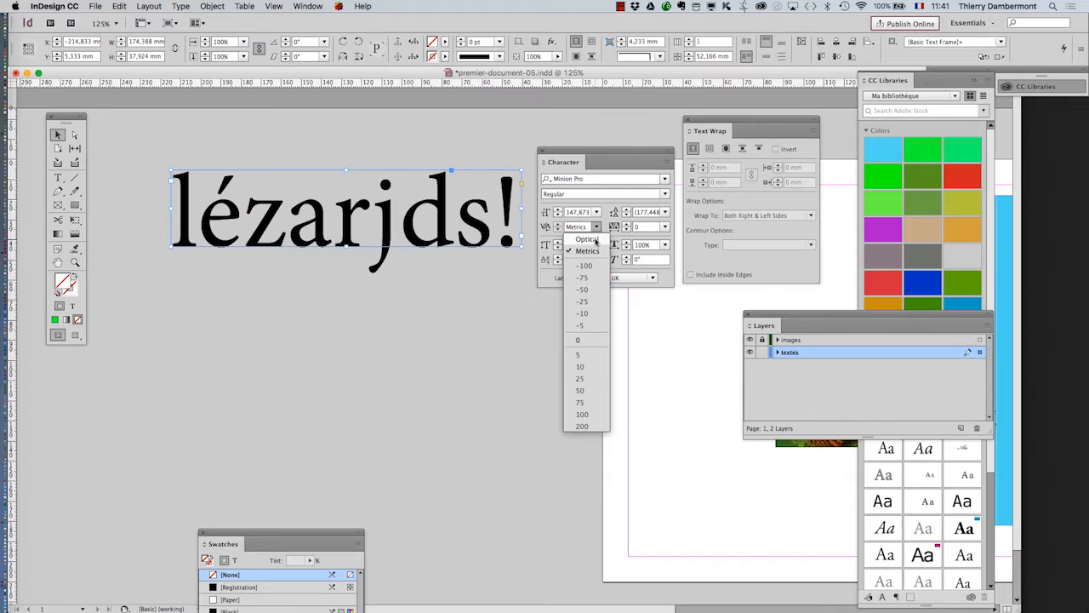
{"action": "left_click", "coordinate": [596, 241]}
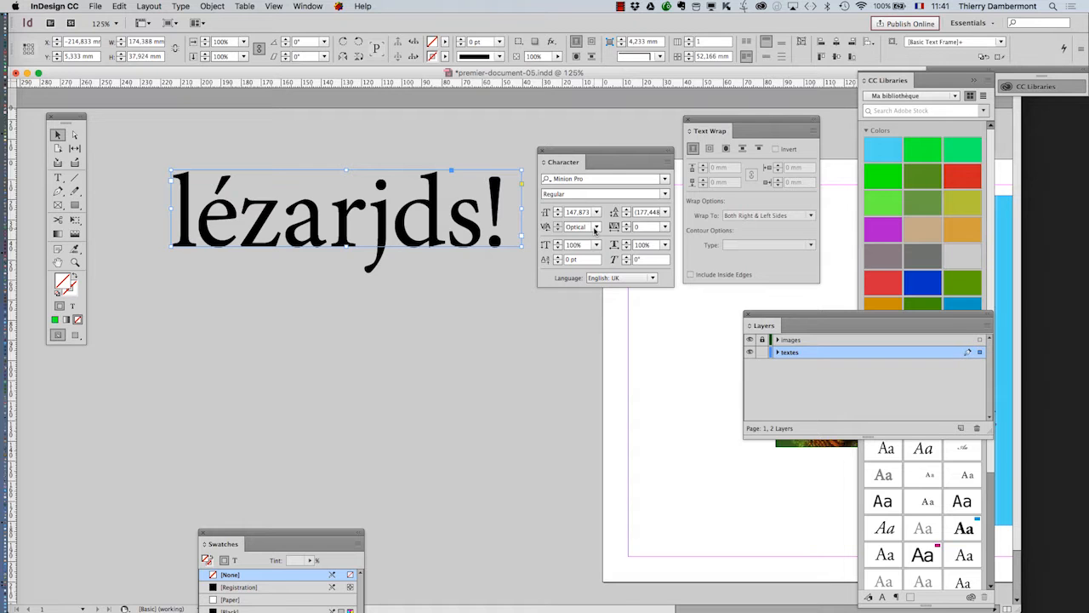
Select the two-column body text frame on the page and set its kerning to Optical
{"action": "left_click", "coordinate": [58, 263]}
{"action": "left_click_drag", "start_coordinate": [614, 379], "coordinate": [207, 380]}
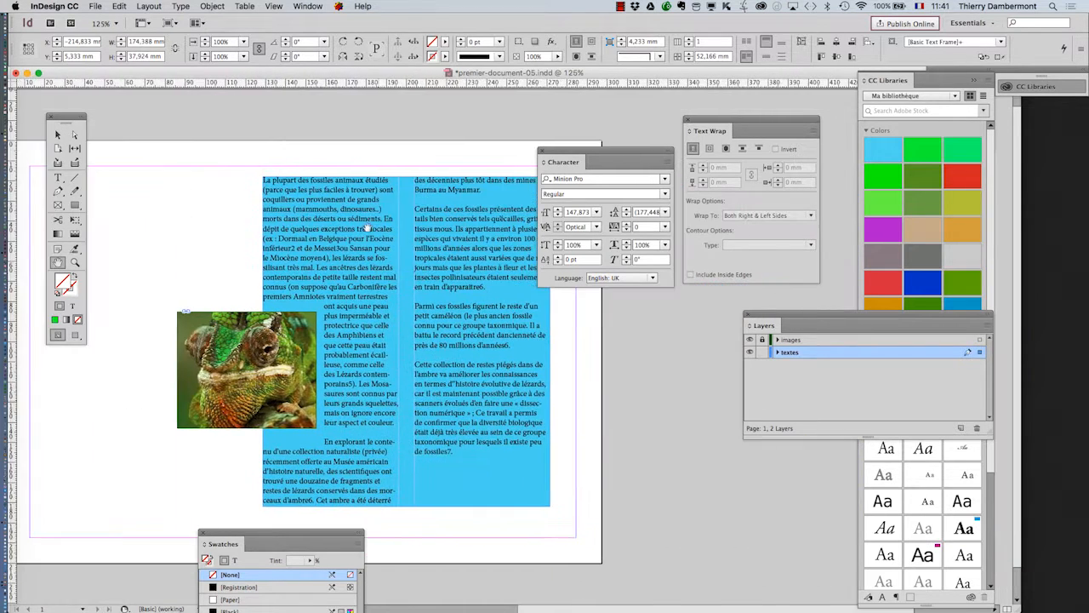
{"action": "left_click_drag", "start_coordinate": [568, 162], "coordinate": [602, 277]}
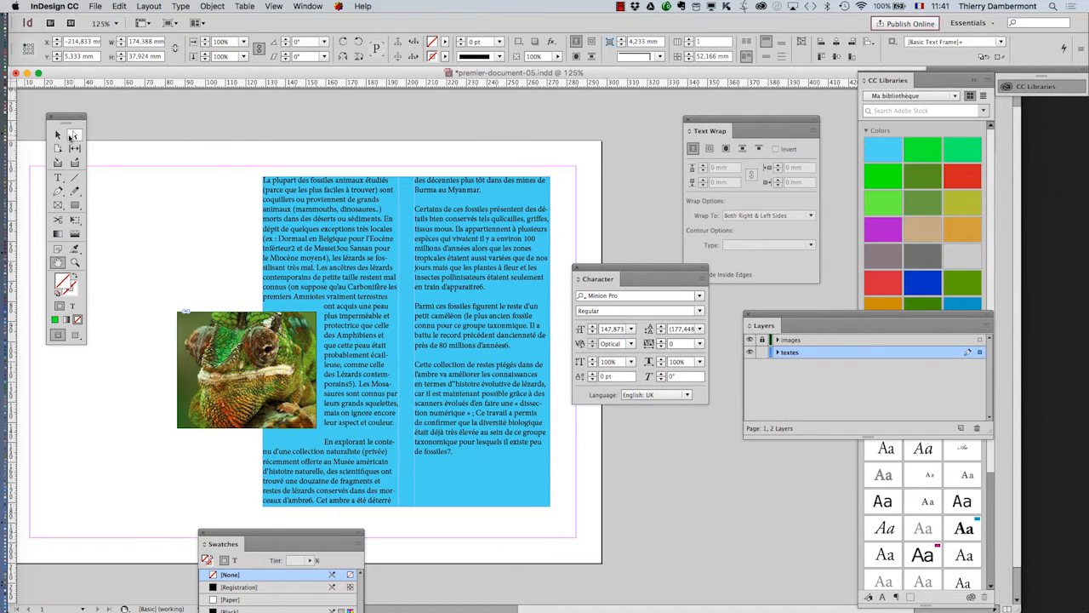
{"action": "left_click", "coordinate": [58, 134]}
{"action": "left_click", "coordinate": [314, 197]}
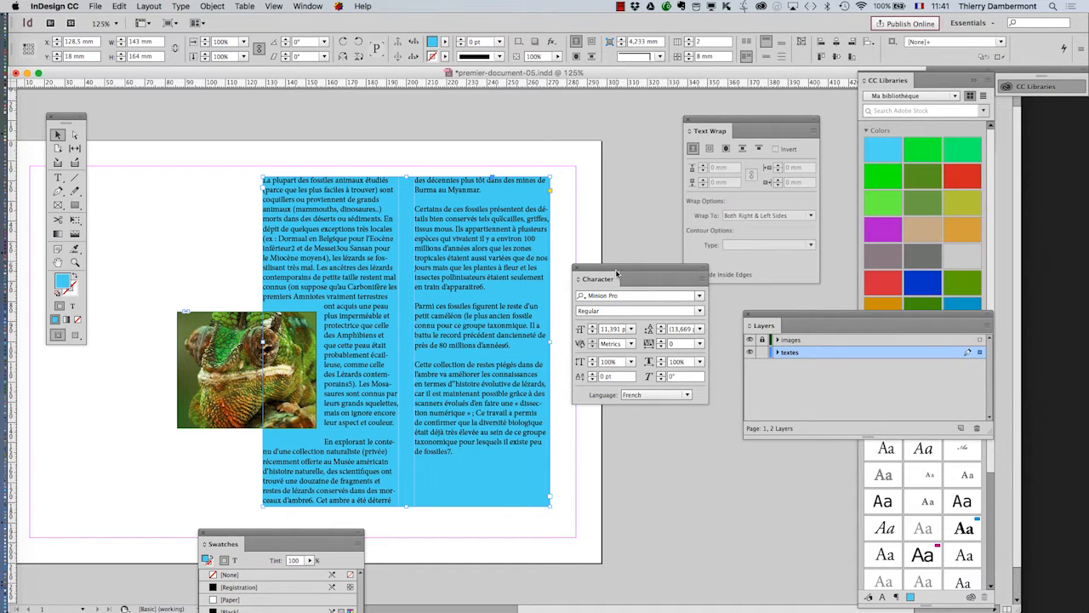
{"action": "left_click_drag", "start_coordinate": [614, 273], "coordinate": [474, 189]}
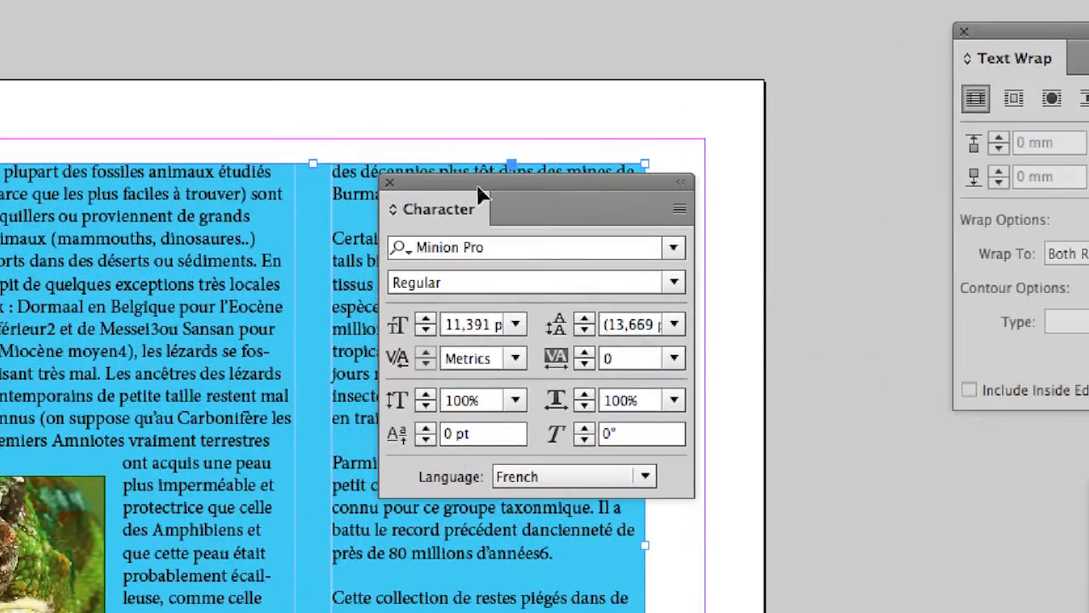
{"action": "left_click_drag", "start_coordinate": [468, 181], "coordinate": [400, 136]}
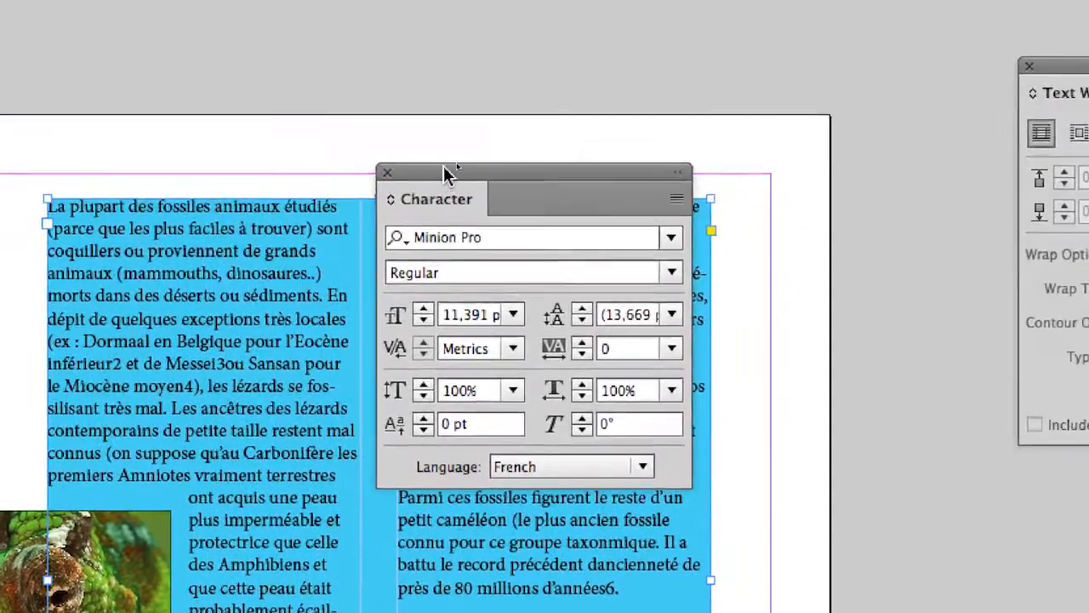
{"action": "left_click_drag", "start_coordinate": [444, 170], "coordinate": [524, 165]}
{"action": "key", "text": "super+equal"}
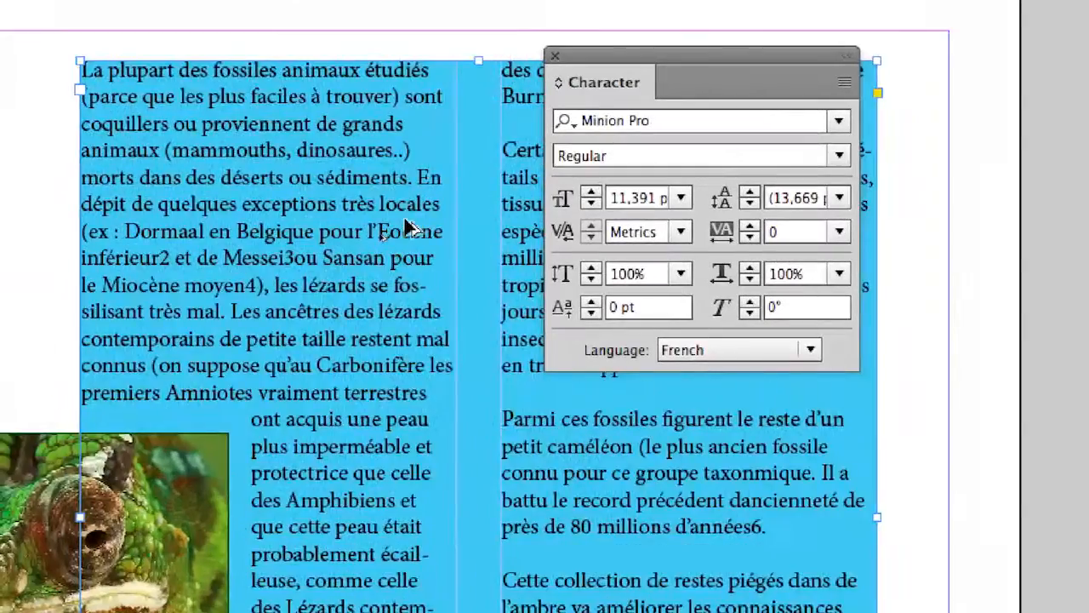
{"action": "key", "text": "super+equal"}
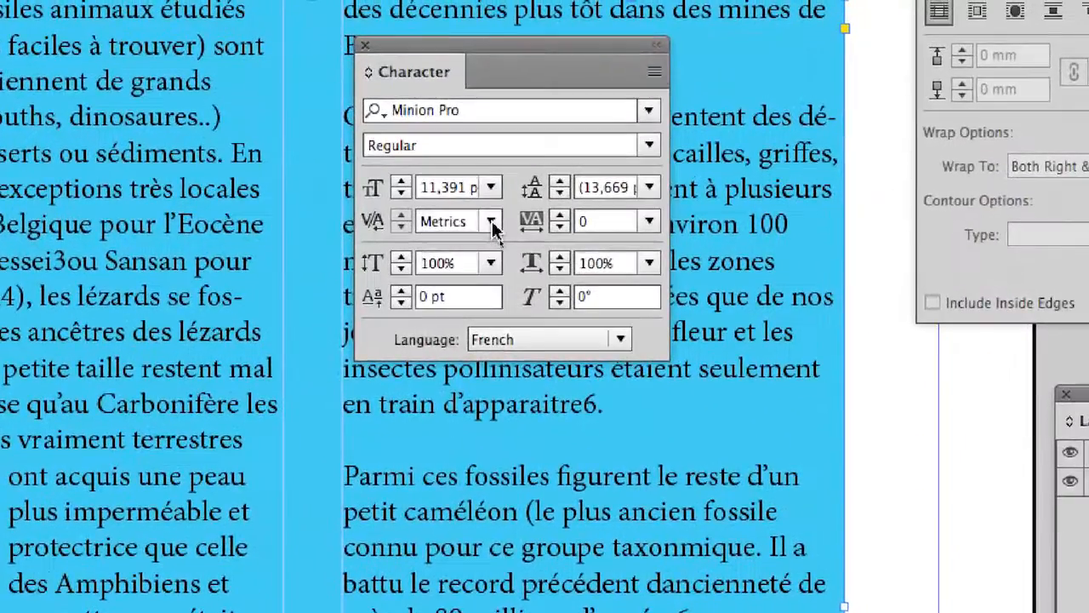
{"action": "left_click", "coordinate": [655, 226]}
{"action": "left_click", "coordinate": [491, 234]}
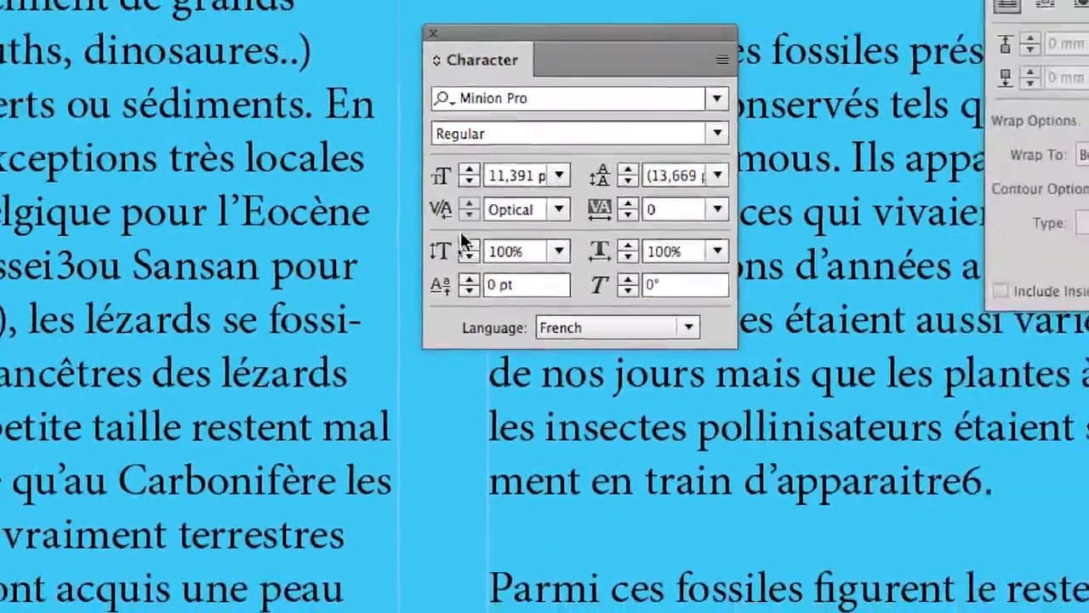
Toggle the body text kerning repeatedly between Metrics and Optical to compare the line breaks, ending on Optical
{"action": "left_click_drag", "start_coordinate": [621, 54], "coordinate": [368, 198]}
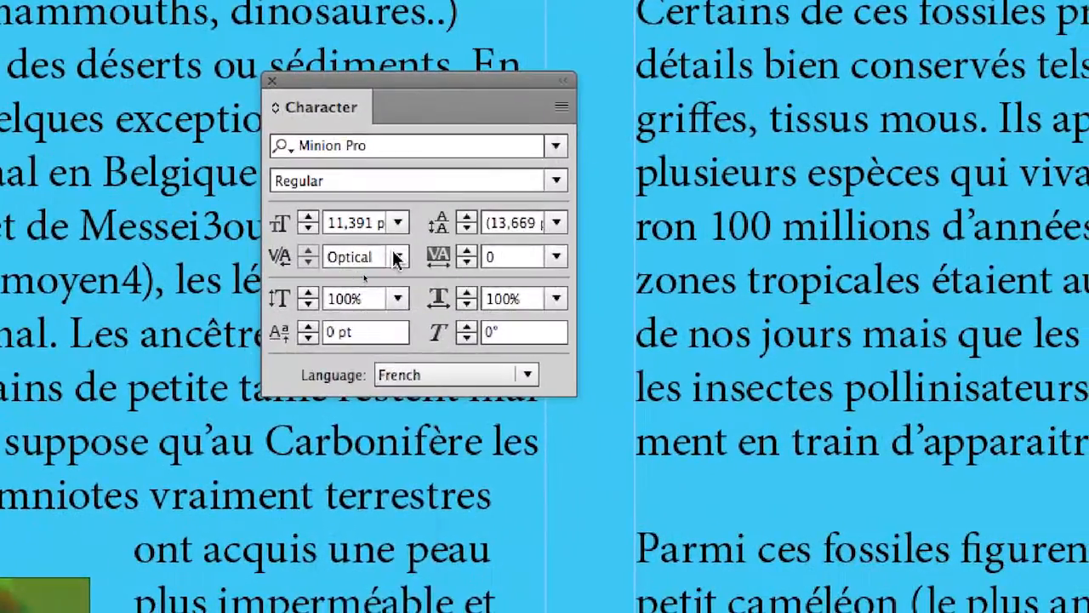
{"action": "left_click", "coordinate": [410, 266]}
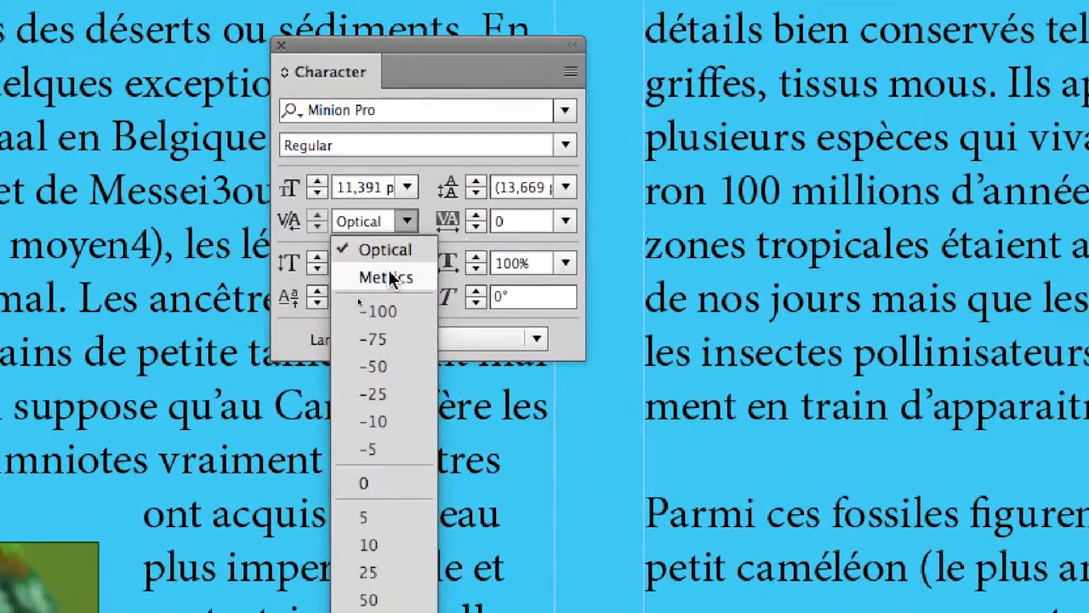
{"action": "left_click", "coordinate": [327, 324]}
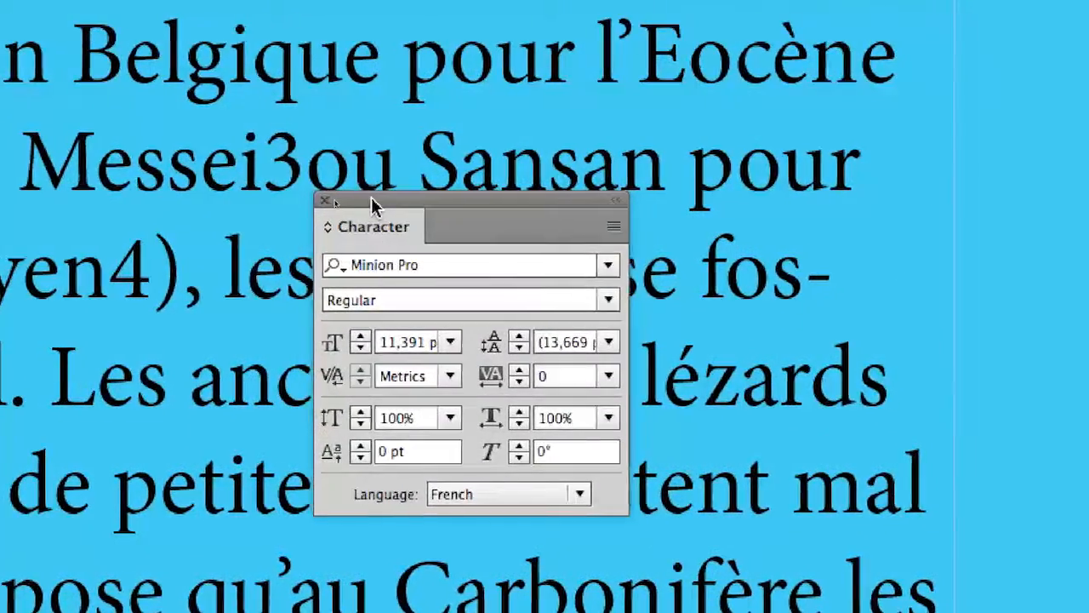
{"action": "left_click_drag", "start_coordinate": [370, 178], "coordinate": [437, 191]}
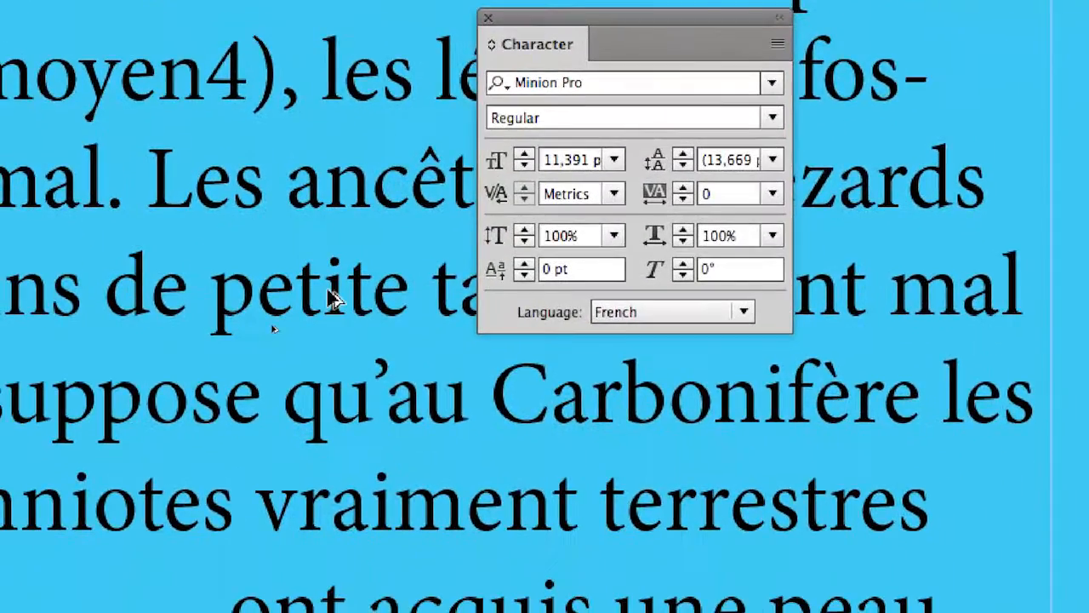
{"action": "scroll", "coordinate": [234, 466], "scroll_direction": "up", "scroll_amount": 1}
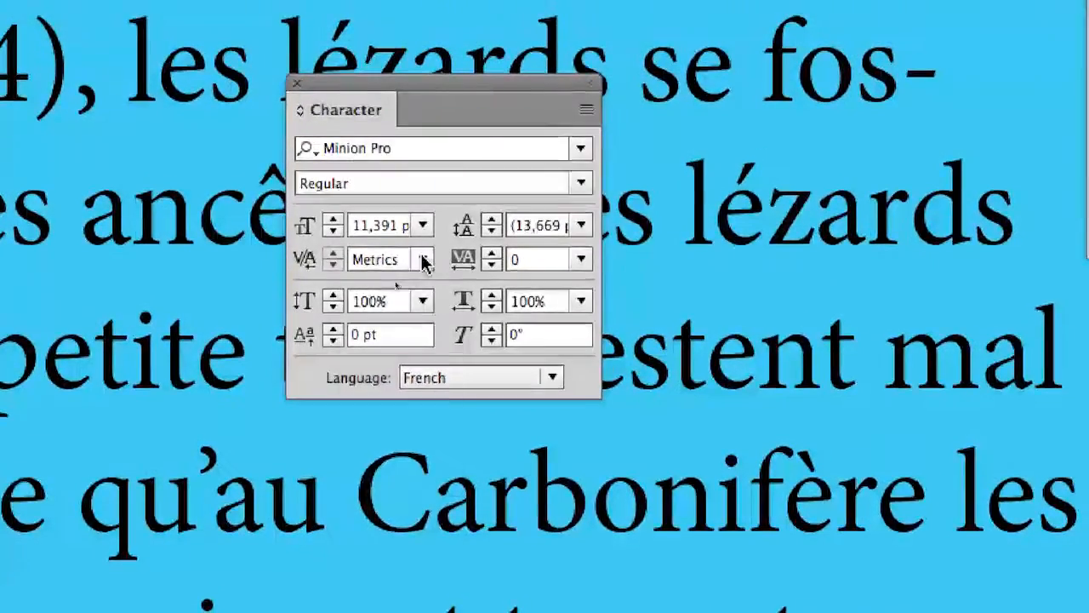
{"action": "left_click", "coordinate": [547, 232]}
{"action": "left_click", "coordinate": [410, 263]}
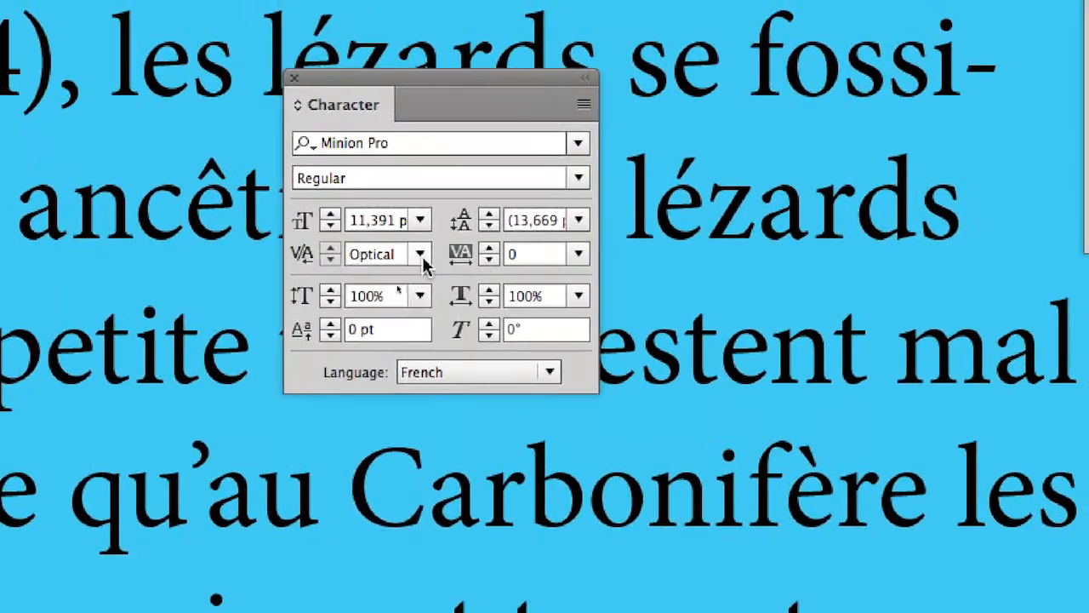
{"action": "left_click", "coordinate": [450, 237]}
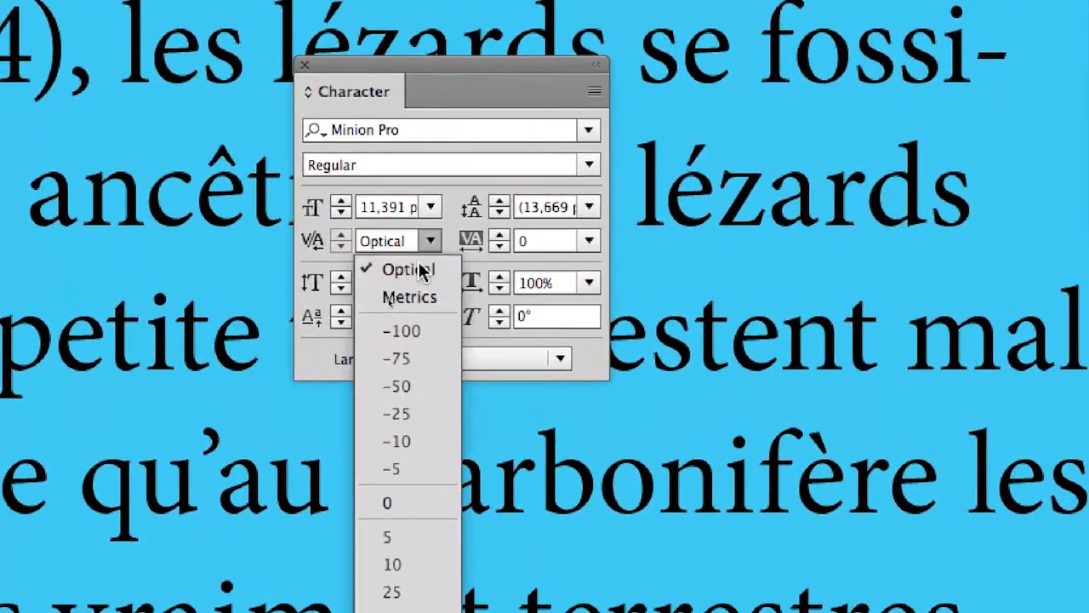
{"action": "left_click", "coordinate": [410, 296]}
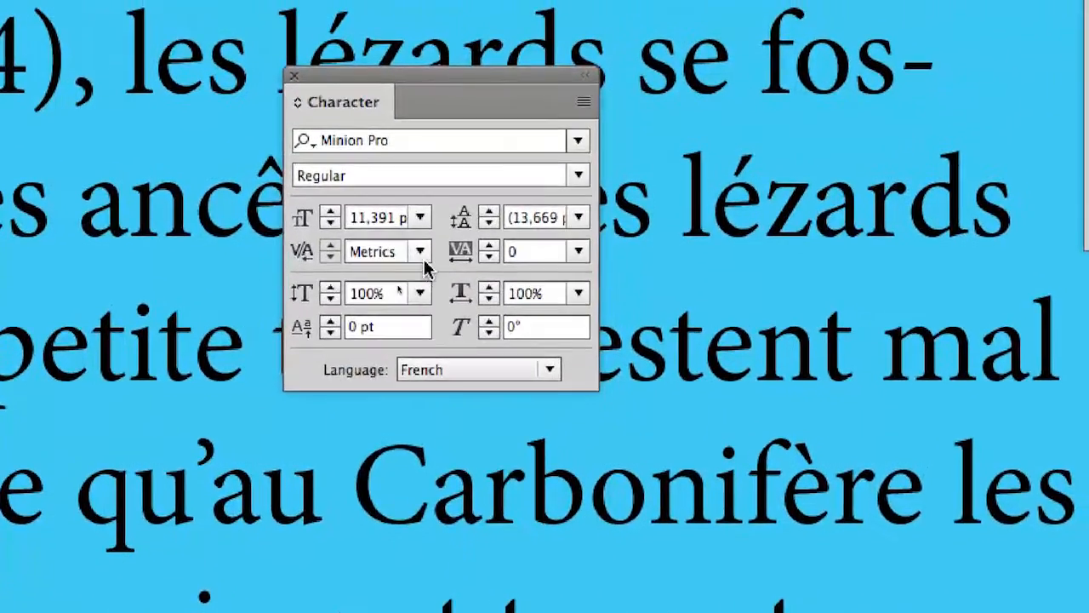
{"action": "left_click", "coordinate": [421, 252]}
{"action": "left_click", "coordinate": [415, 282]}
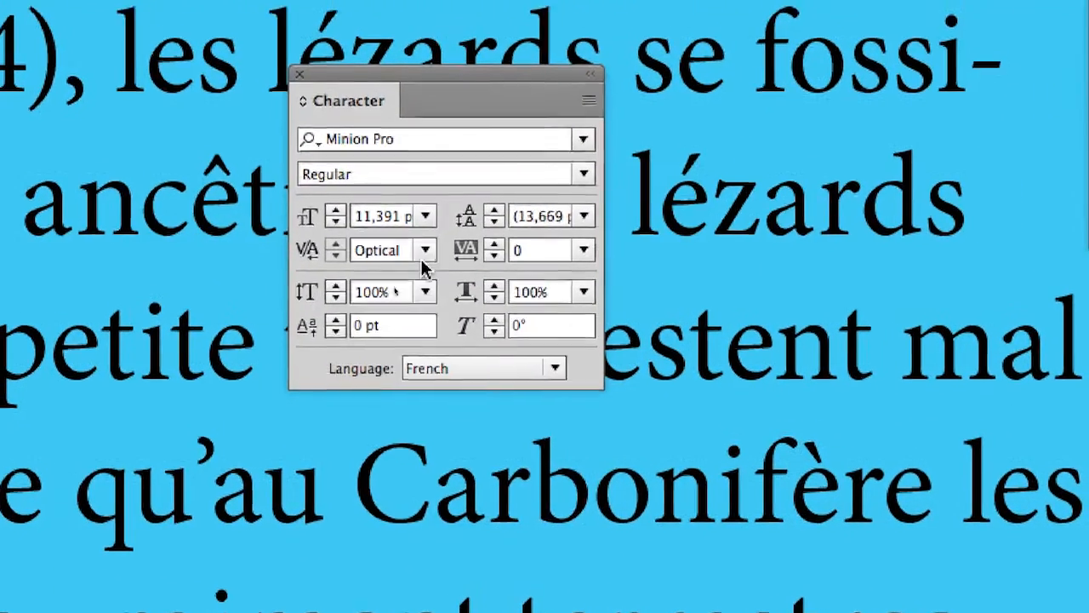
{"action": "left_click", "coordinate": [428, 239]}
{"action": "left_click", "coordinate": [417, 282]}
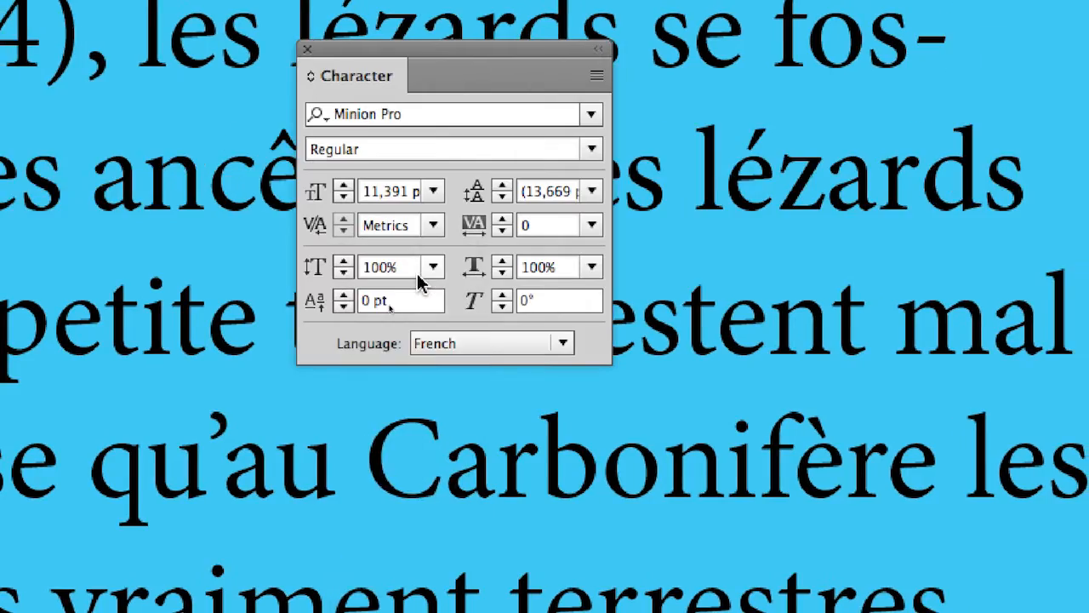
{"action": "left_click", "coordinate": [433, 225]}
{"action": "left_click", "coordinate": [423, 255]}
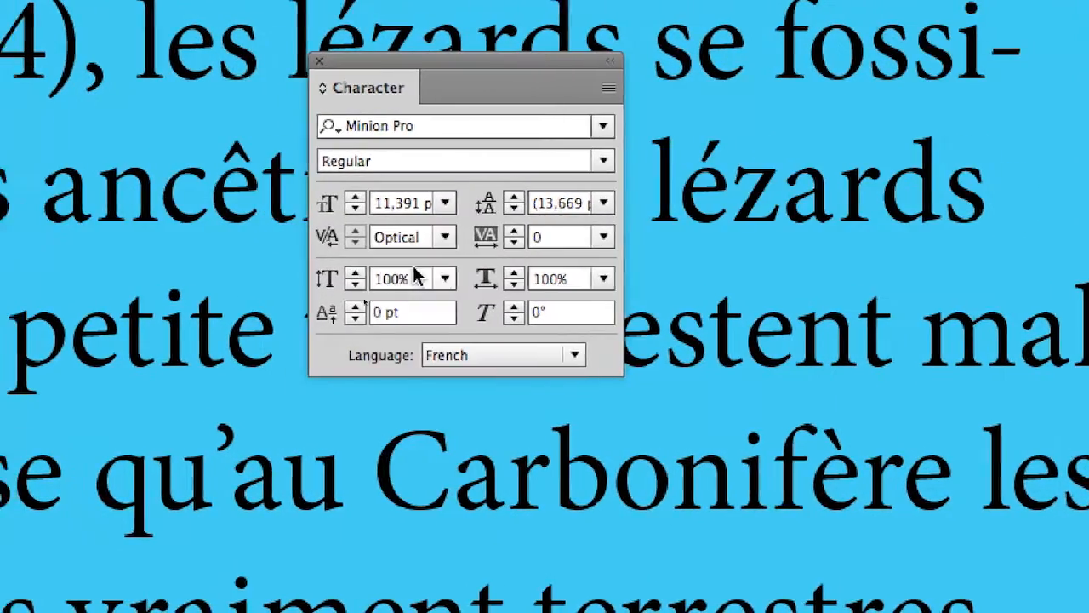
{"action": "scroll", "coordinate": [211, 286], "scroll_direction": "down", "scroll_amount": 3}
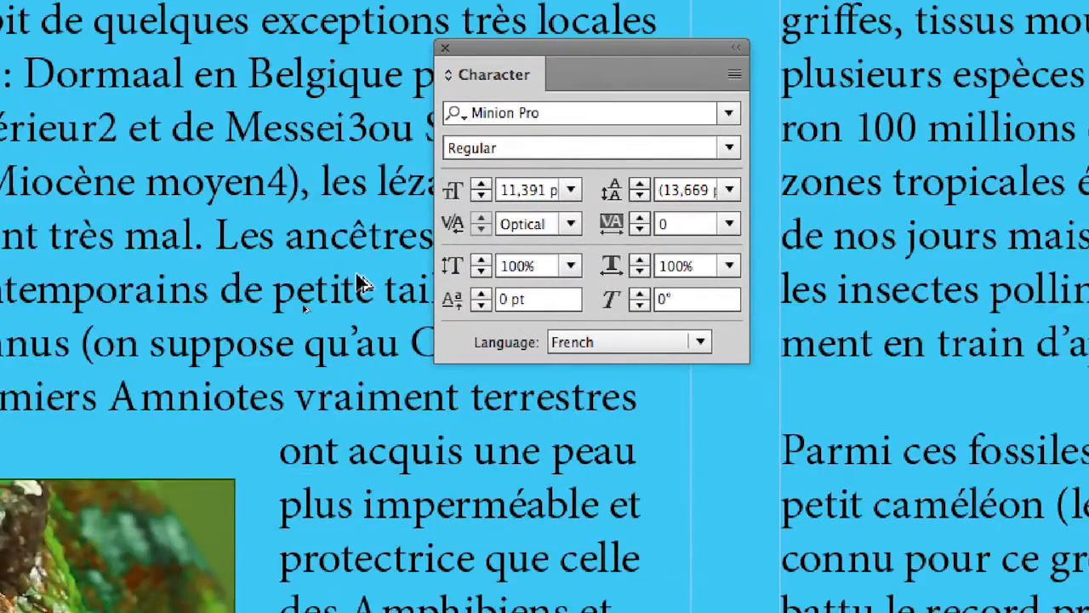
{"action": "scroll", "coordinate": [361, 285], "scroll_direction": "down", "scroll_amount": 2}
{"action": "scroll", "coordinate": [362, 285], "scroll_direction": "down", "scroll_amount": 2}
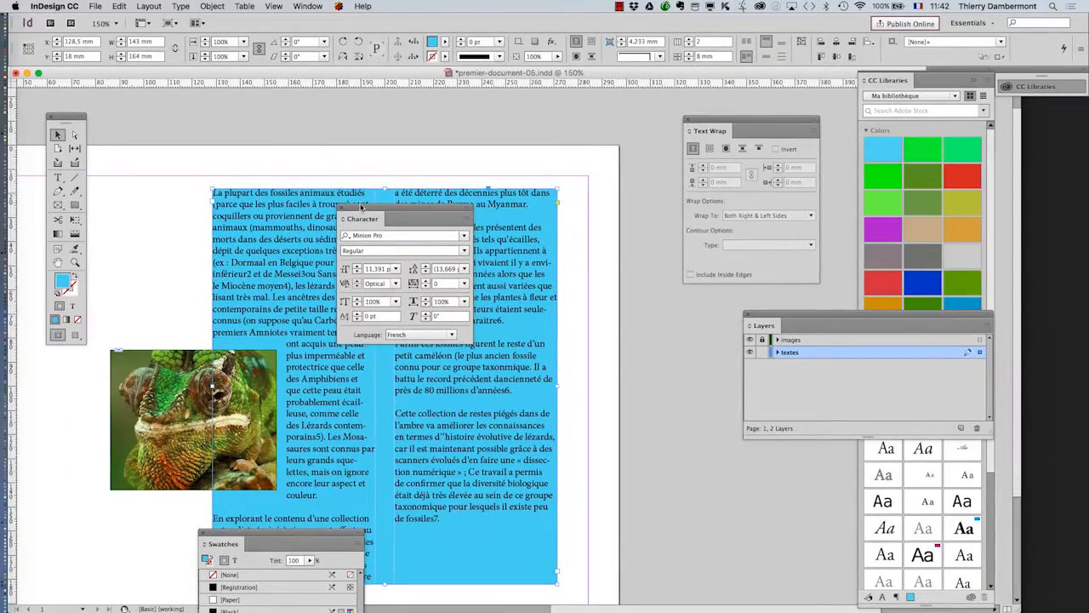
{"action": "left_click_drag", "start_coordinate": [361, 207], "coordinate": [630, 167]}
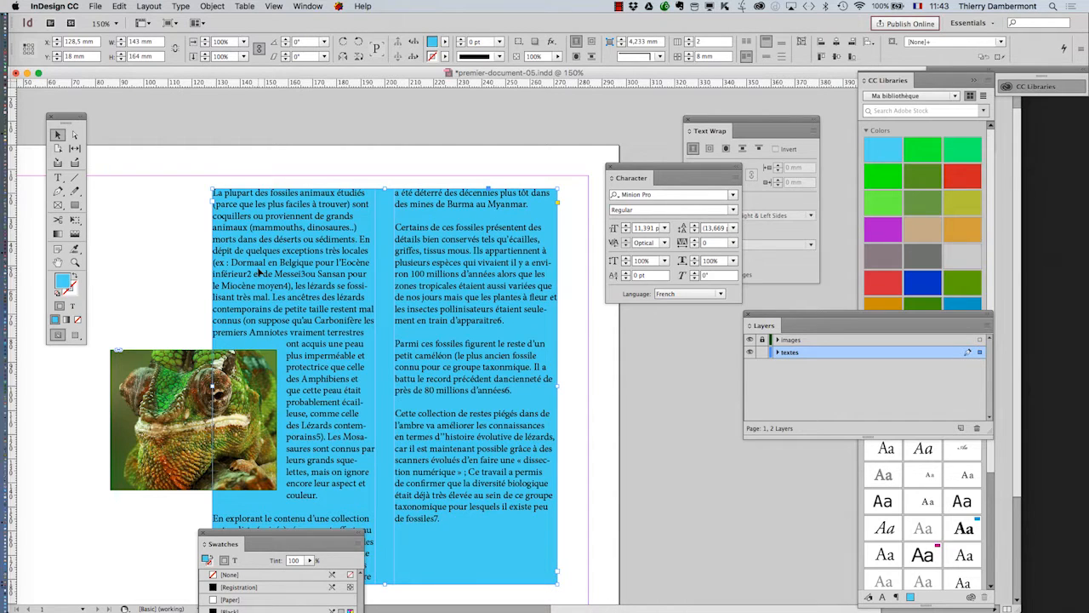
{"action": "left_click", "coordinate": [338, 6]}
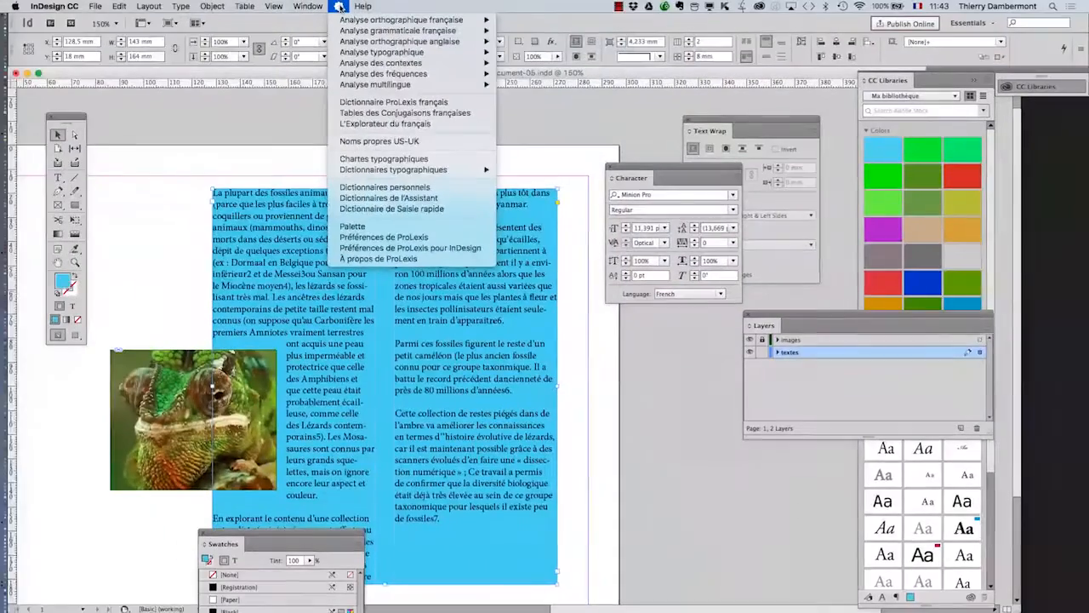
{"action": "left_click", "coordinate": [185, 133]}
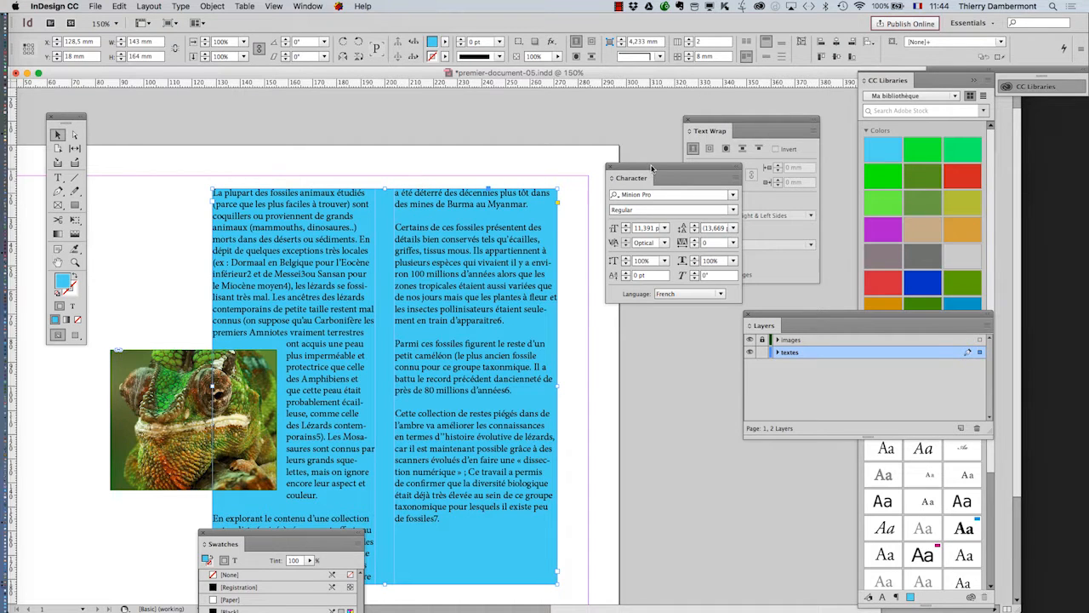
{"action": "left_click_drag", "start_coordinate": [652, 166], "coordinate": [677, 387]}
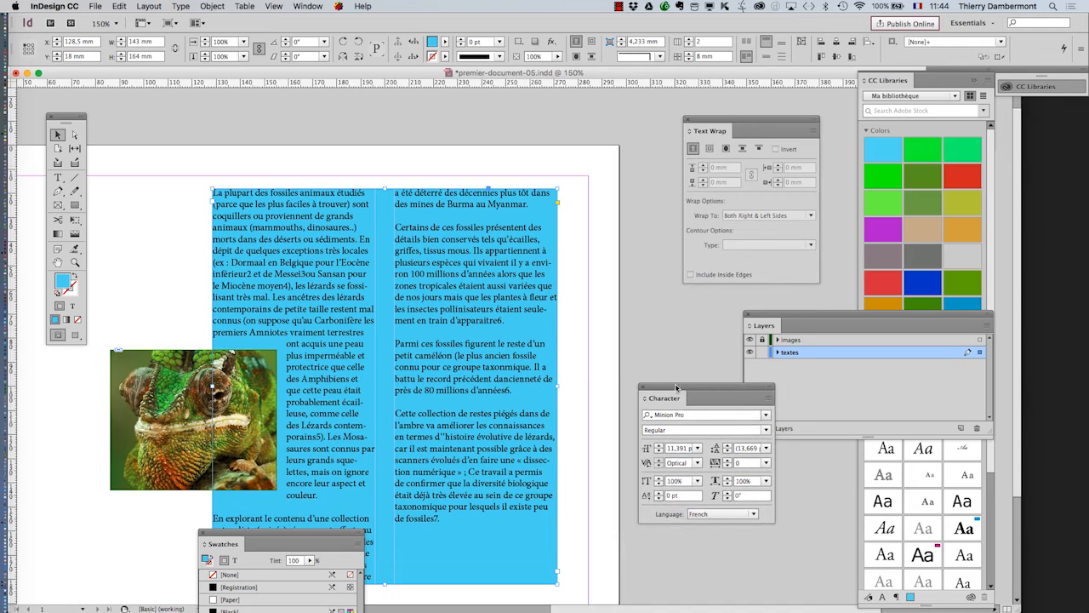
{"action": "left_click", "coordinate": [58, 262]}
{"action": "left_click_drag", "start_coordinate": [281, 275], "coordinate": [355, 206]}
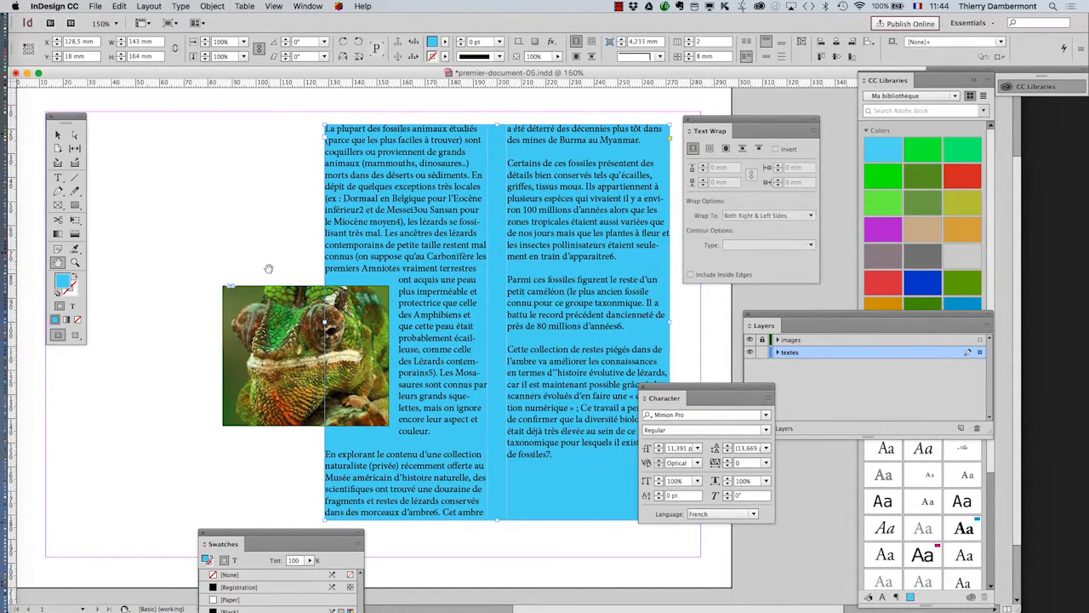
{"action": "left_click_drag", "start_coordinate": [268, 268], "coordinate": [274, 271]}
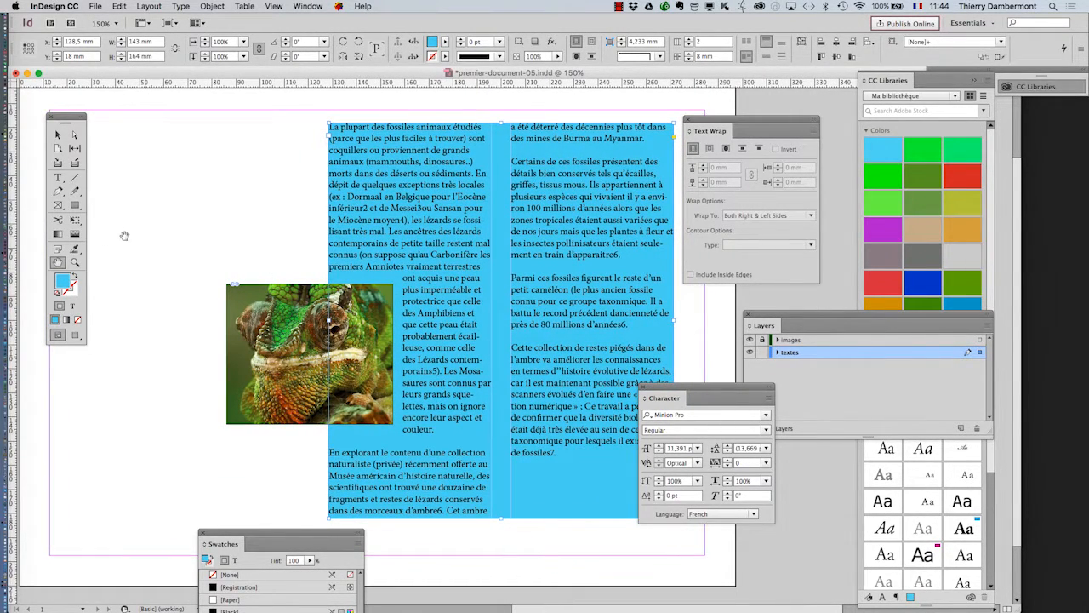
{"action": "scroll", "coordinate": [229, 331], "scroll_direction": "left", "scroll_amount": 10}
{"action": "scroll", "coordinate": [229, 330], "scroll_direction": "left", "scroll_amount": 5}
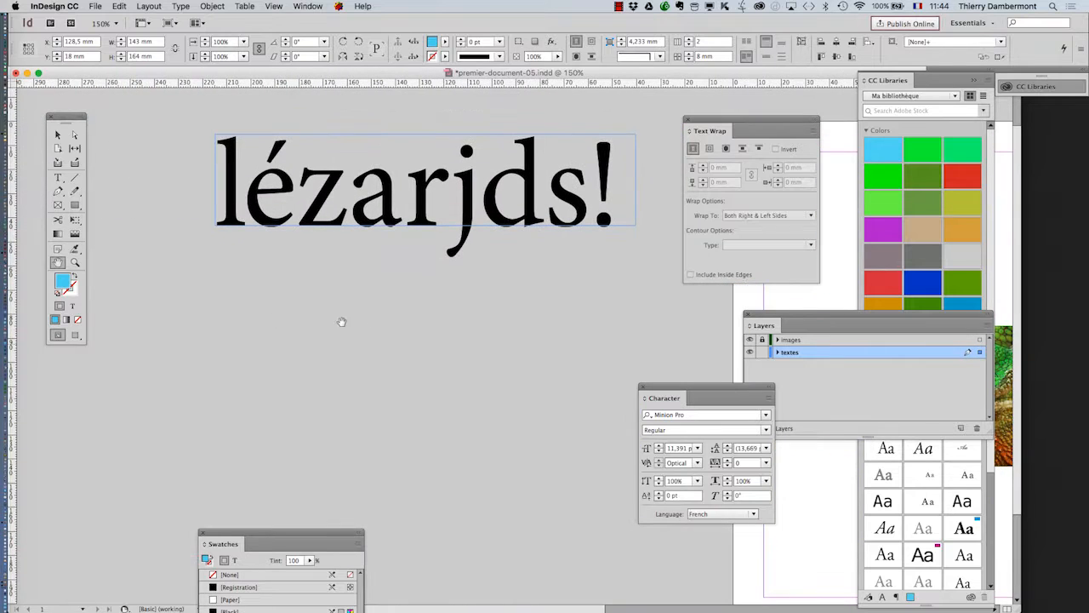
Select the lézarjds! headline frame with the Selection tool and collapse the CC Libraries panel
{"action": "left_click", "coordinate": [58, 134]}
{"action": "left_click", "coordinate": [325, 195]}
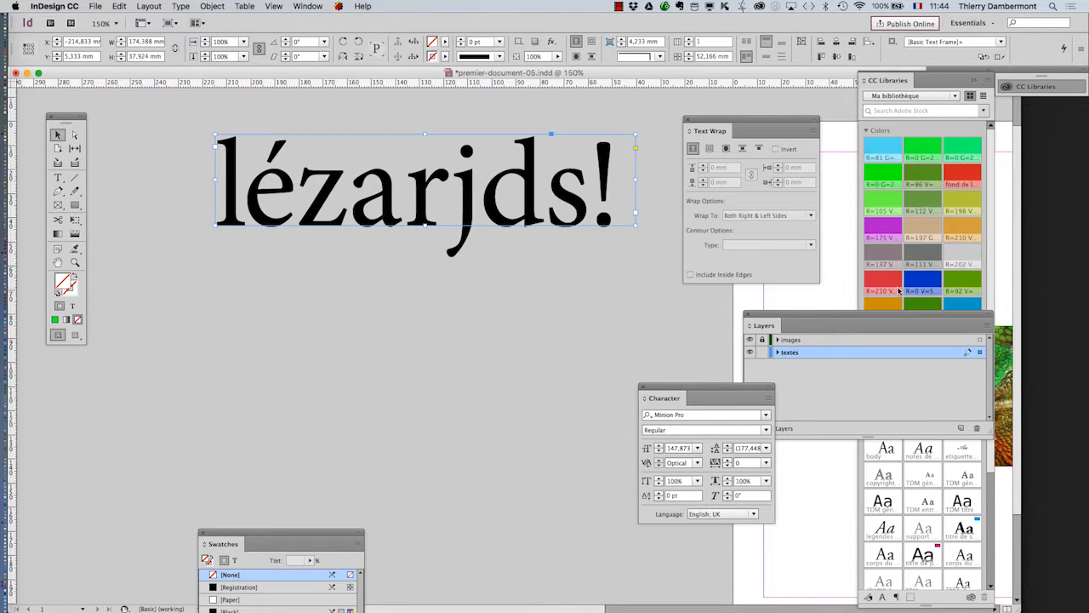
{"action": "left_click", "coordinate": [975, 79]}
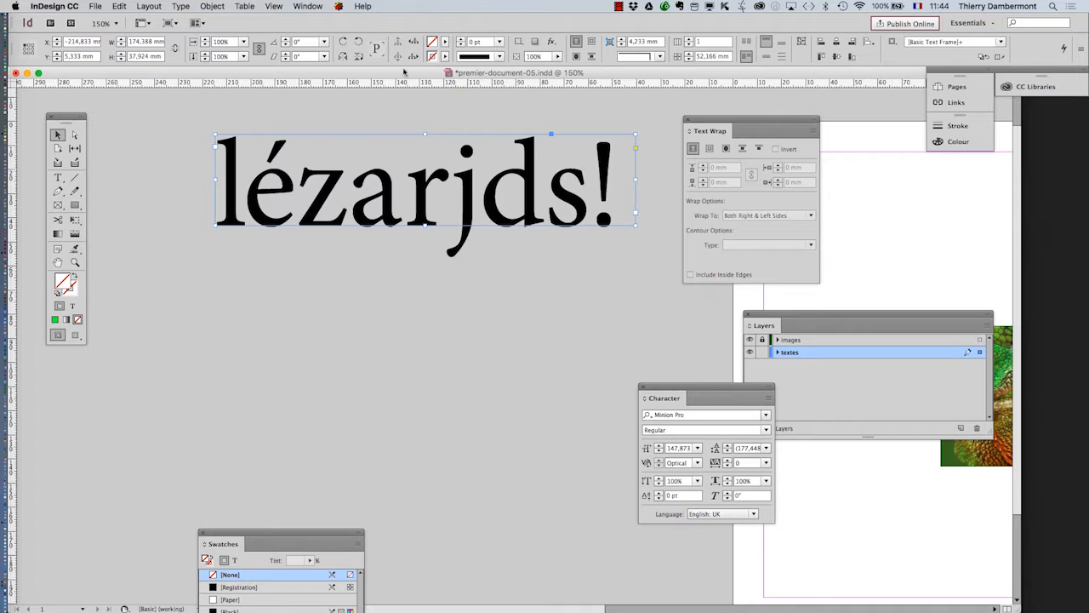
Open the Swatches panel from the Colour submenu and move it beside the headline frame
{"action": "left_click", "coordinate": [312, 5]}
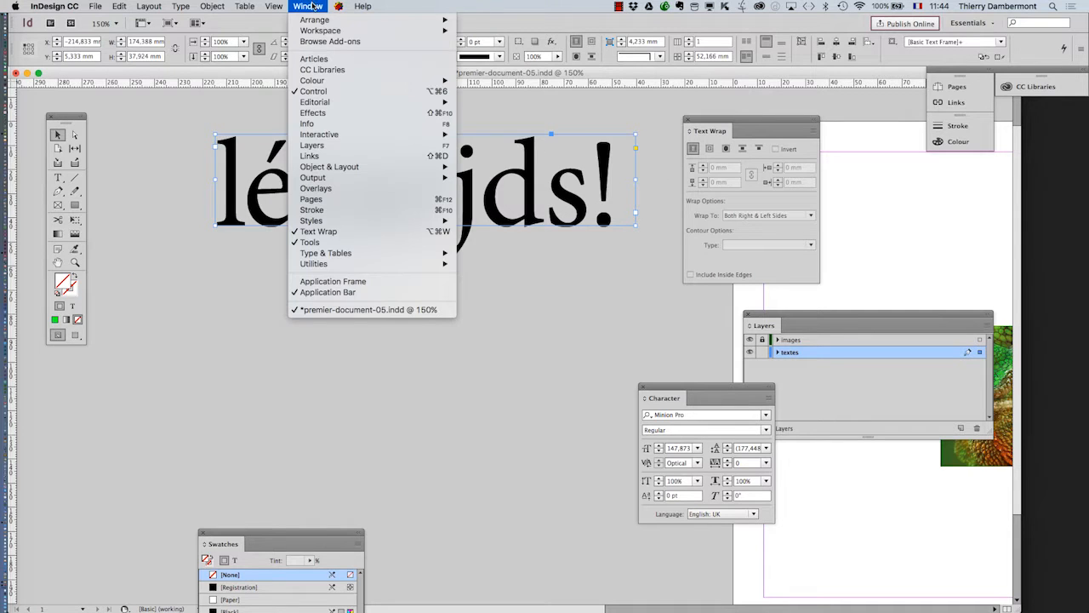
{"action": "mouse_move", "coordinate": [319, 85]}
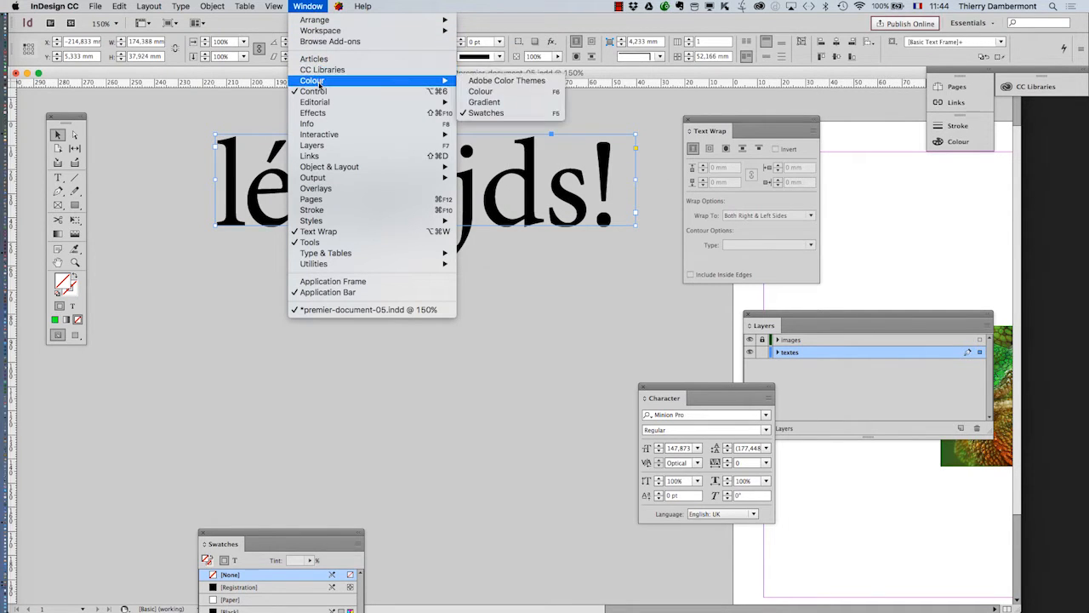
{"action": "left_click", "coordinate": [489, 112]}
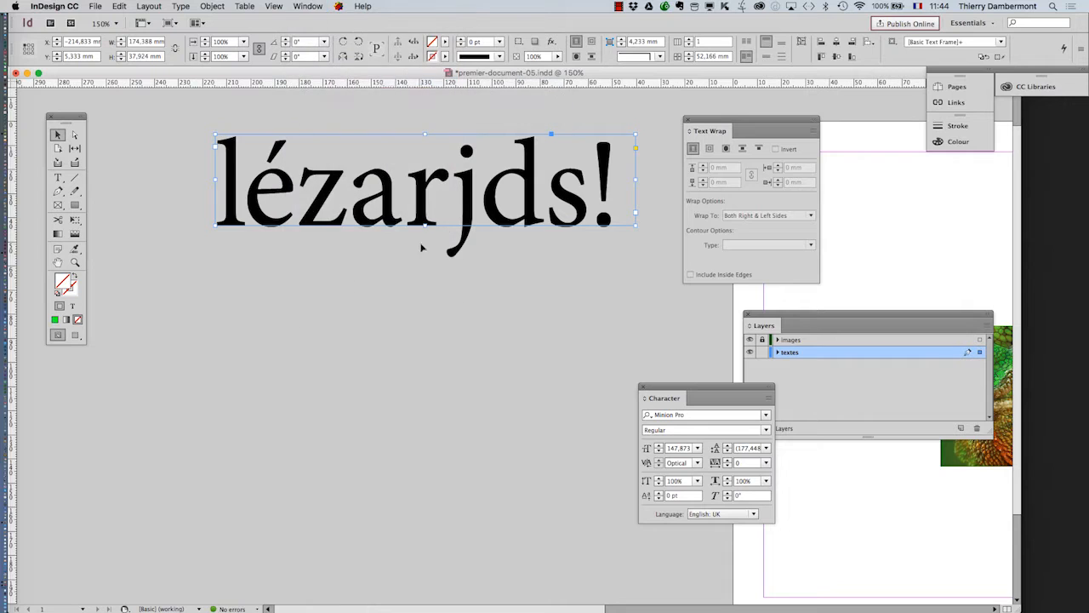
{"action": "left_click", "coordinate": [312, 6]}
{"action": "mouse_move", "coordinate": [340, 83]}
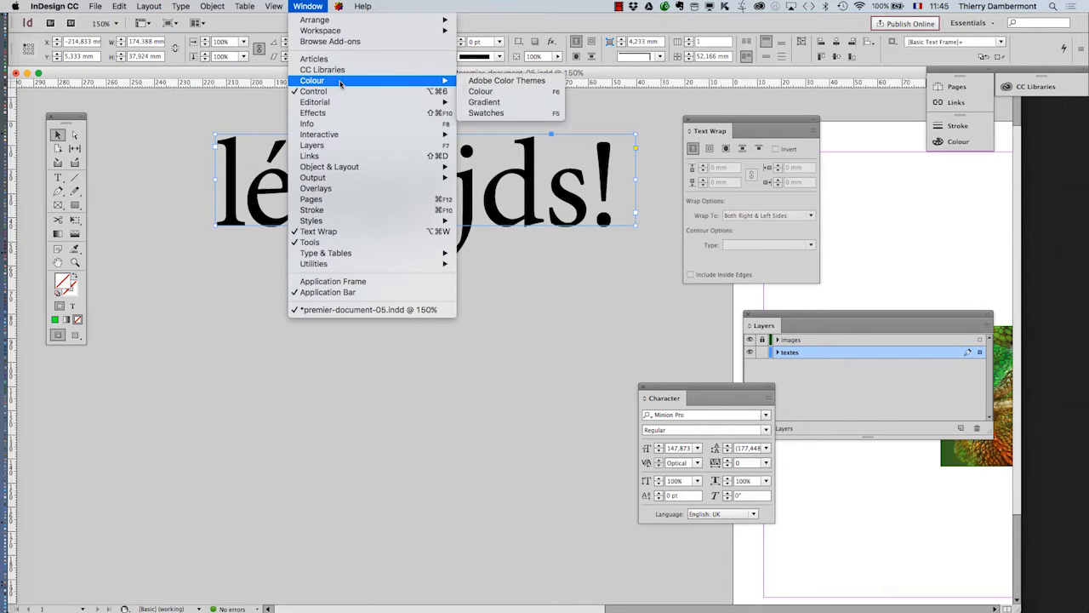
{"action": "left_click", "coordinate": [487, 114]}
{"action": "left_click_drag", "start_coordinate": [277, 534], "coordinate": [633, 102]}
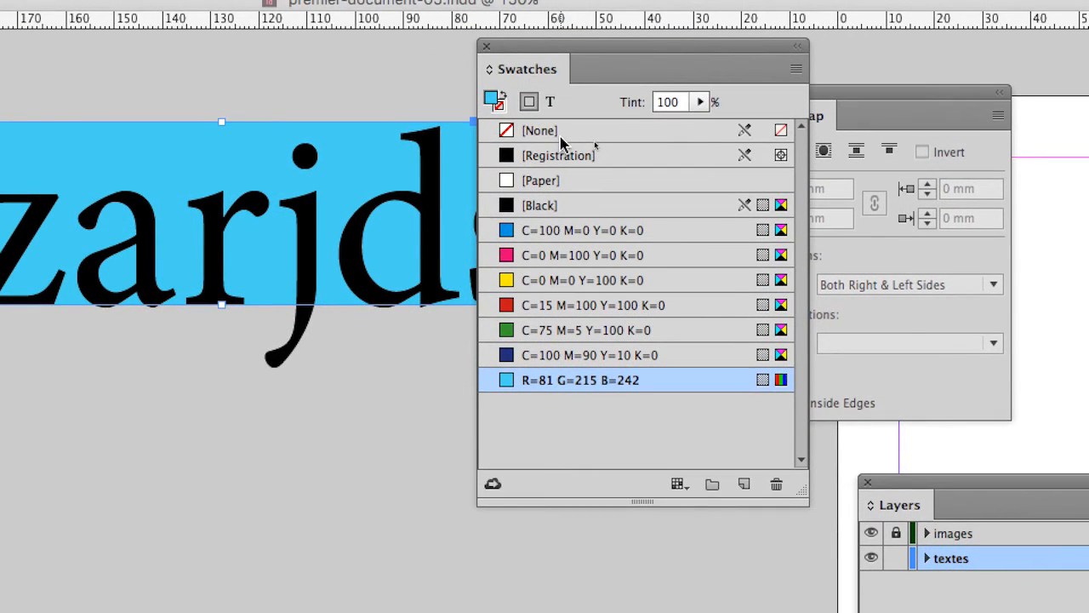
Try filling the headline frame with None and with the R=81 G=215 B=242 swatch
{"action": "left_click", "coordinate": [549, 131]}
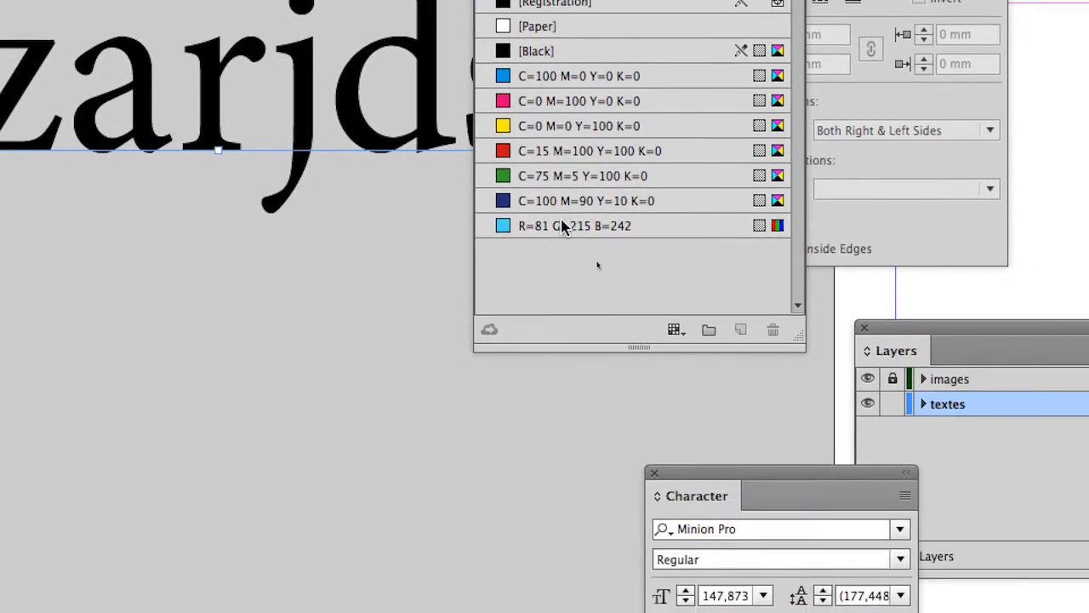
{"action": "left_click", "coordinate": [565, 380]}
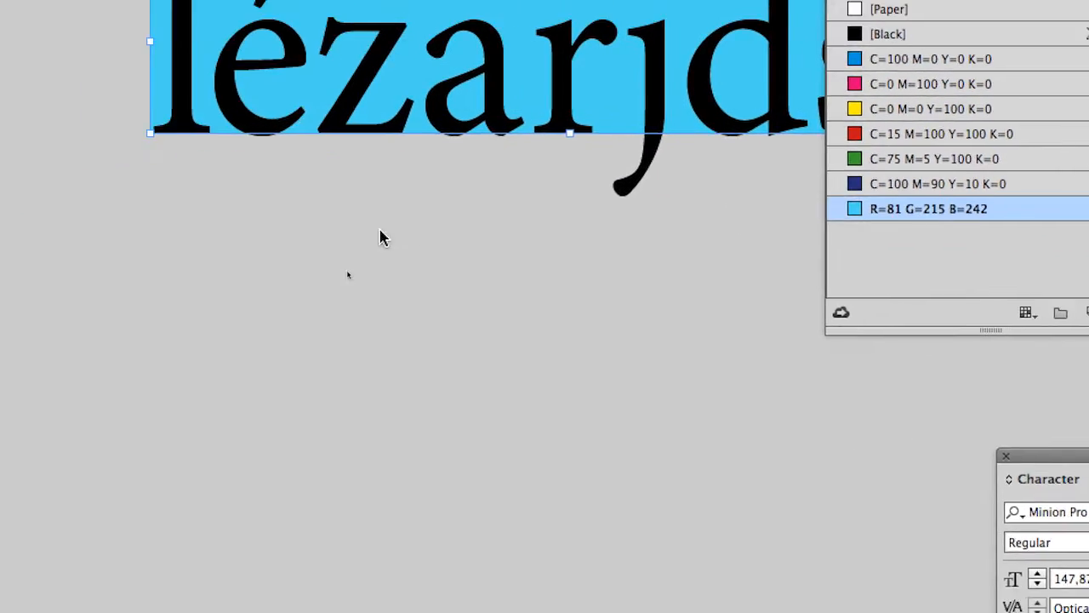
{"action": "left_click", "coordinate": [157, 260]}
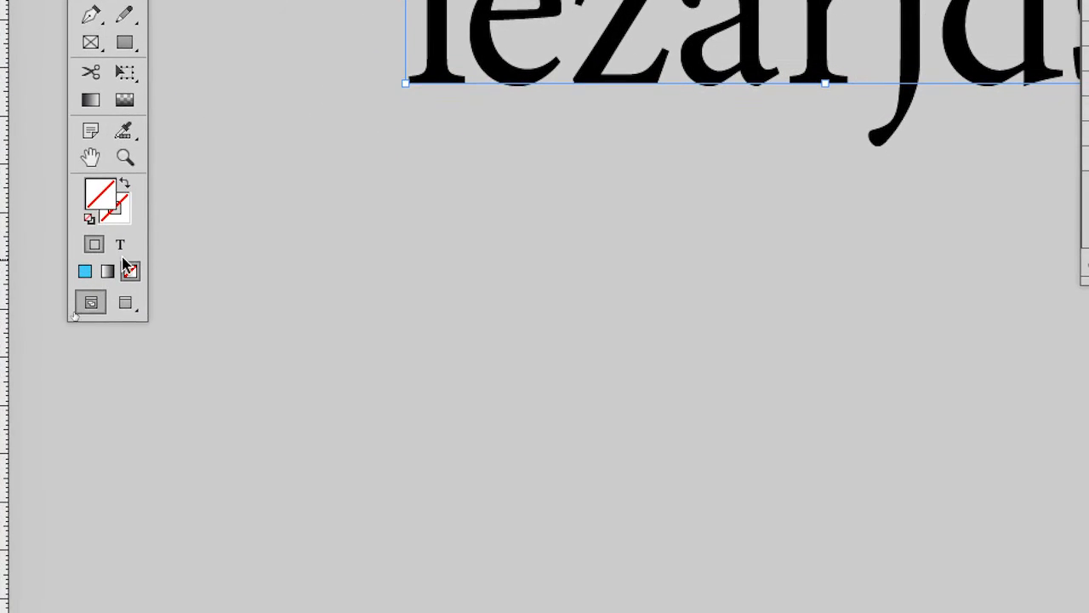
Switch swatches to affect text and colour the headline text with the R=81 G=215 B=242 swatch
{"action": "left_click", "coordinate": [146, 397]}
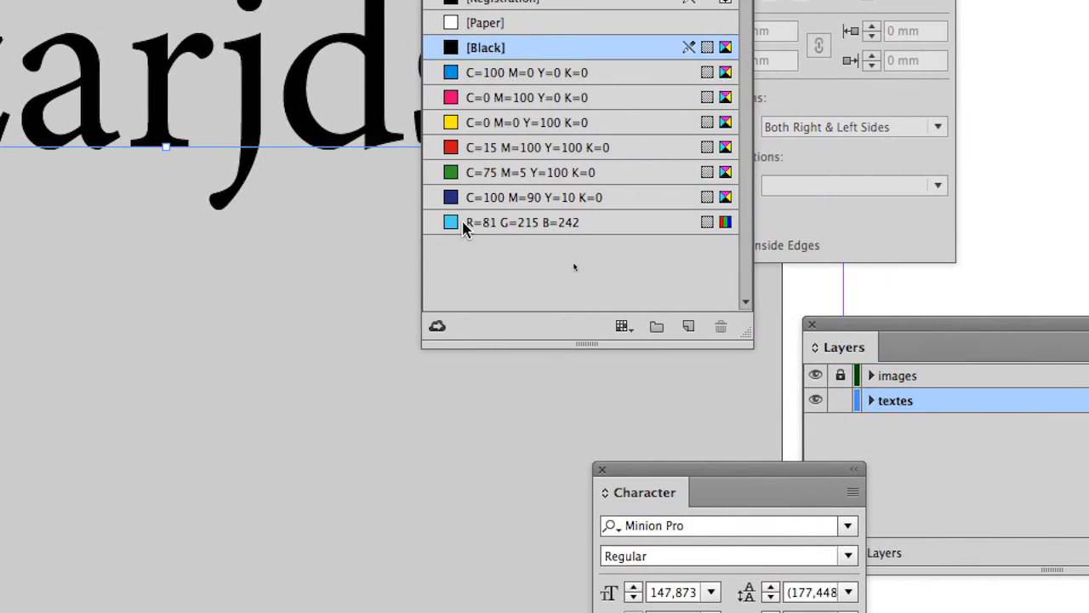
{"action": "left_click", "coordinate": [462, 225]}
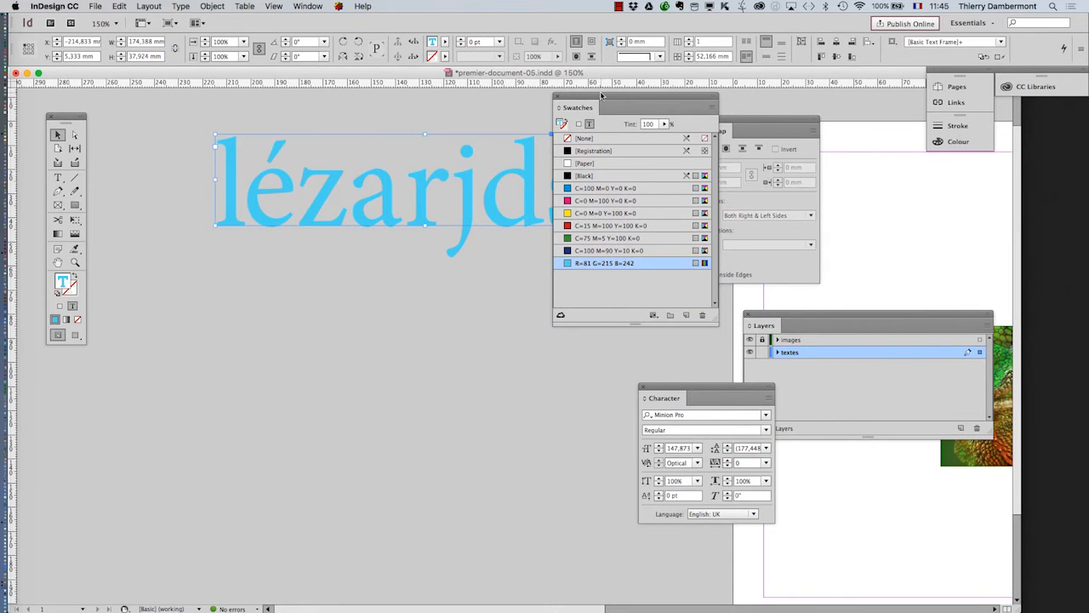
Move the Swatches panel back below the headline, deselect the frame and view the page at 100%
{"action": "left_click_drag", "start_coordinate": [603, 96], "coordinate": [322, 395]}
{"action": "left_click", "coordinate": [377, 343]}
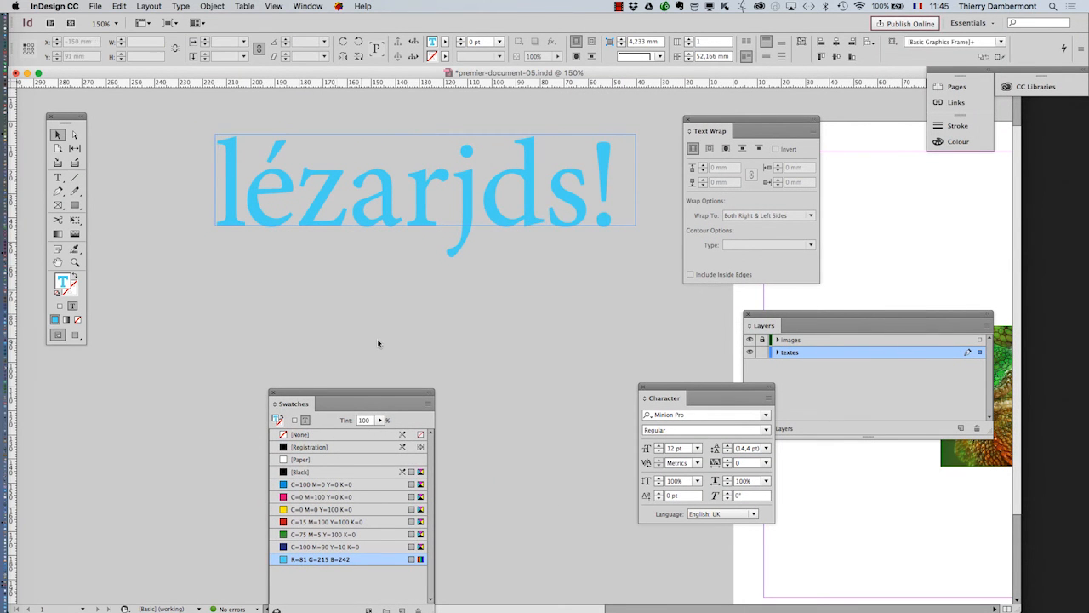
{"action": "key", "text": "super+1"}
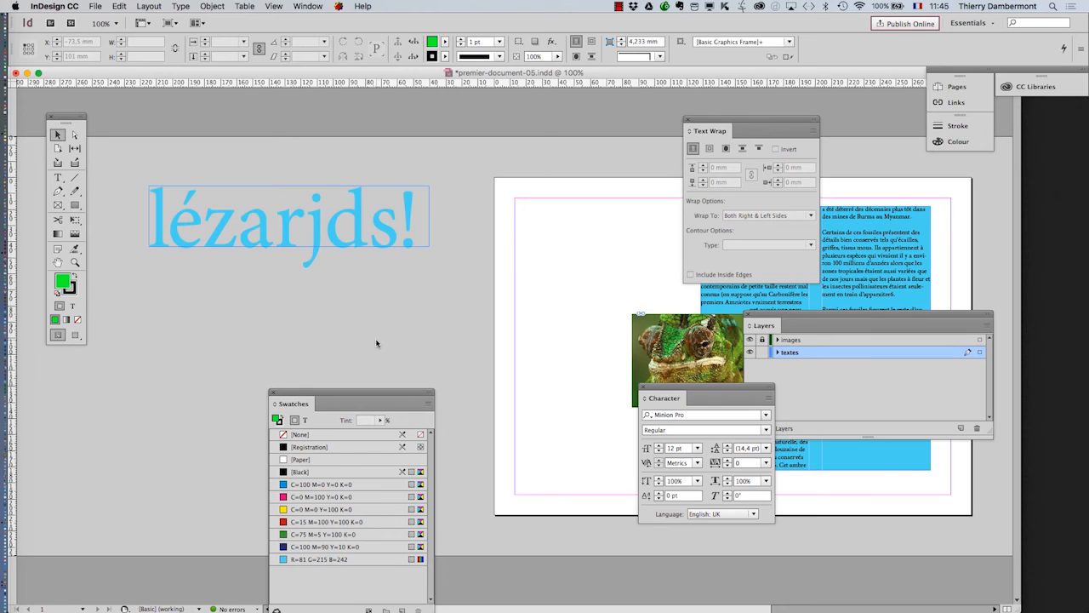